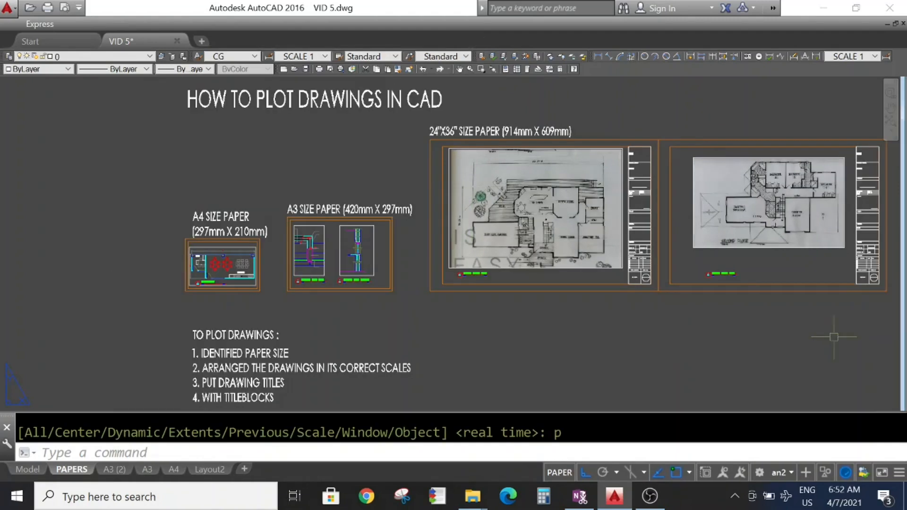
# Step: Examine the drawing sheets and the pen assignments table, including the sample line for color #8
pyautogui.moveTo(720, 243); pyautogui.dragTo(454, 280, button='middle')
pyautogui.moveTo(660, 227); pyautogui.dragTo(276, 225, button='middle')
pyautogui.scroll(2, 457, 192)
pyautogui.moveTo(458, 191)
pyautogui.mouseDown(button='middle')
pyautogui.moveTo(471, 152)
pyautogui.moveTo(398, 176)
pyautogui.moveTo(391, 162)
pyautogui.mouseUp(button='middle')
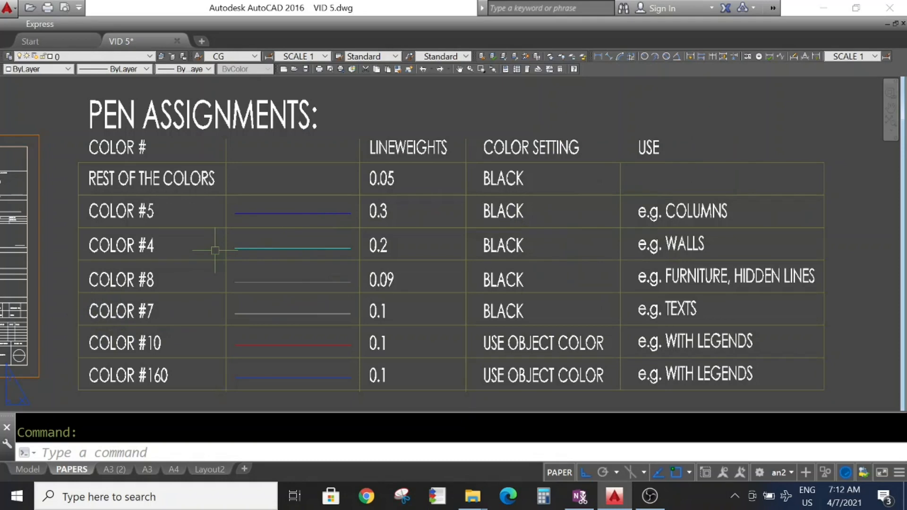
pyautogui.moveTo(309, 281)
pyautogui.moveTo(337, 286)
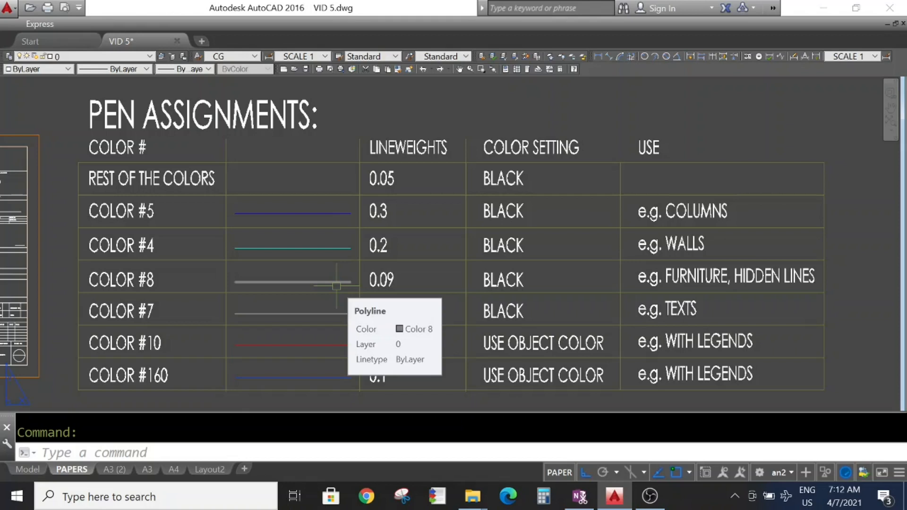
# Step: Open the plot styles folder with STYLESMANAGER and copy the plot style file 1
pyautogui.write('stylesmane')
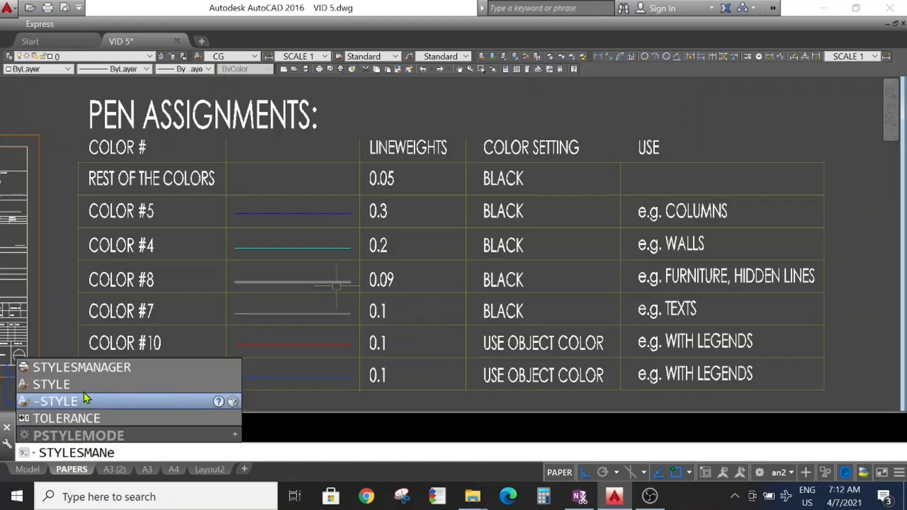
pyautogui.click(103, 368)
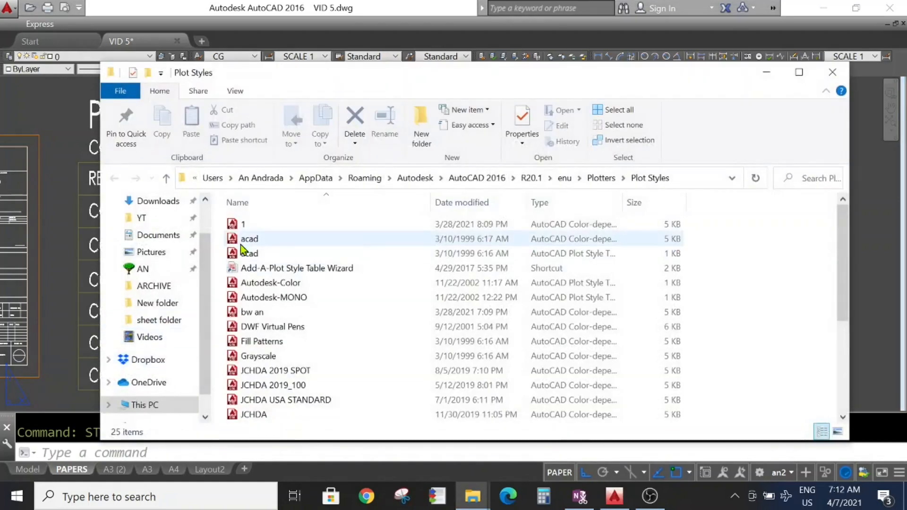
pyautogui.click(244, 232)
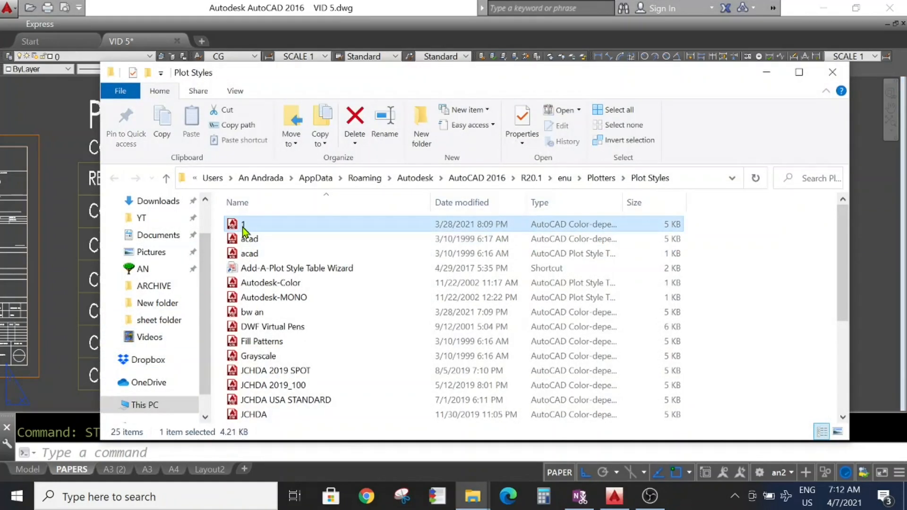
pyautogui.rightClick(244, 231)
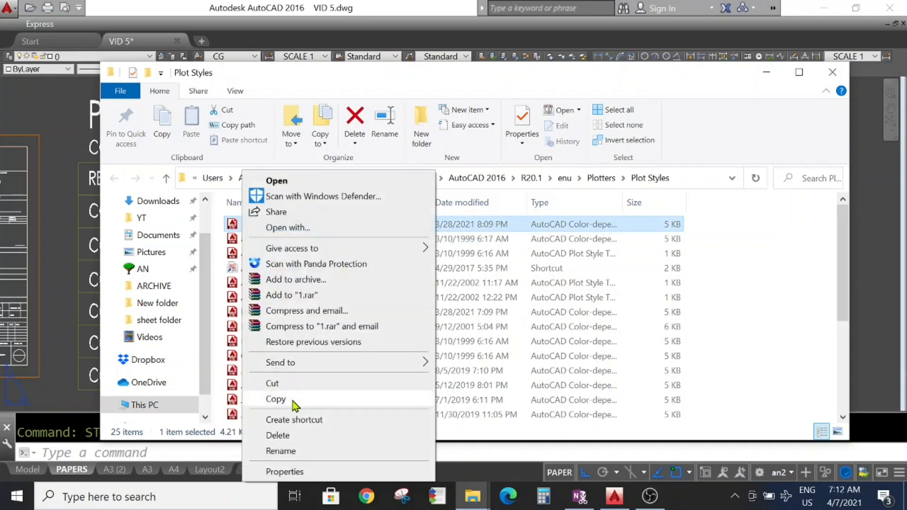
pyautogui.click(294, 399)
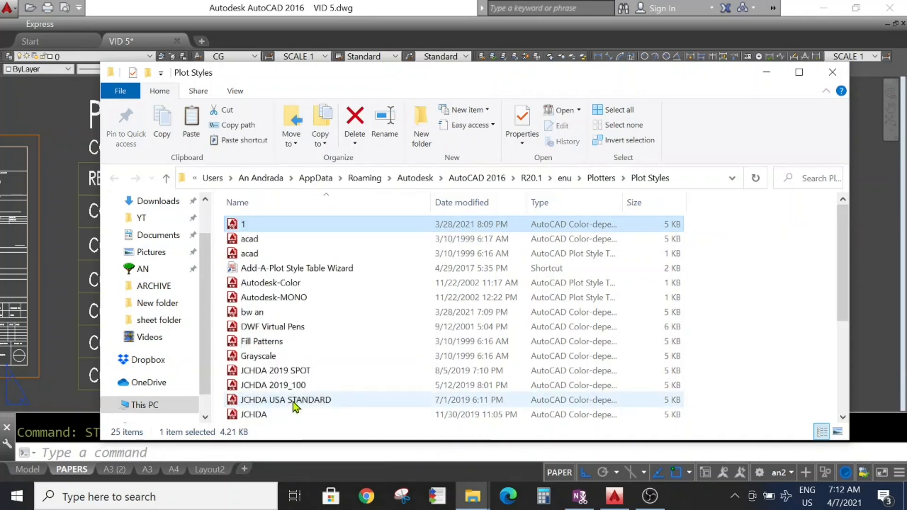
pyautogui.click(876, 296)
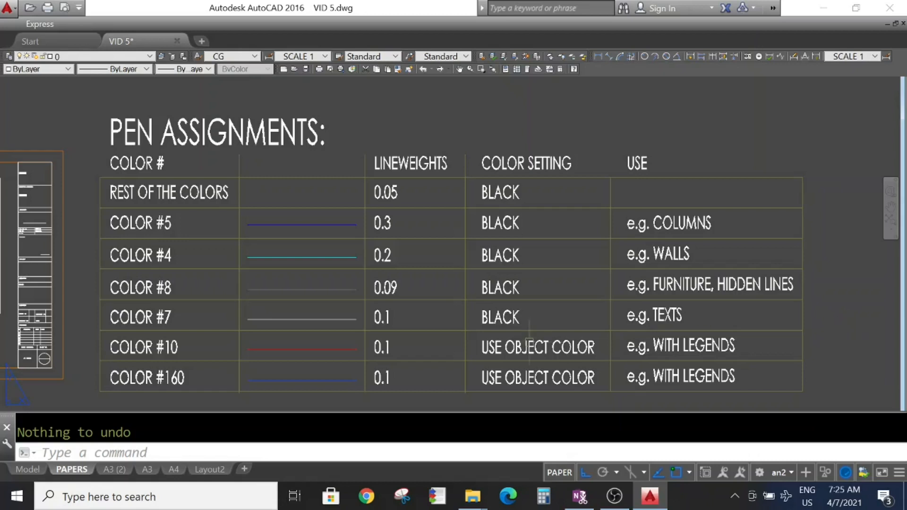
# Step: Switch to the A4 layout and check the layer of the outer paper frame and the inner viewport border
pyautogui.click(172, 459)
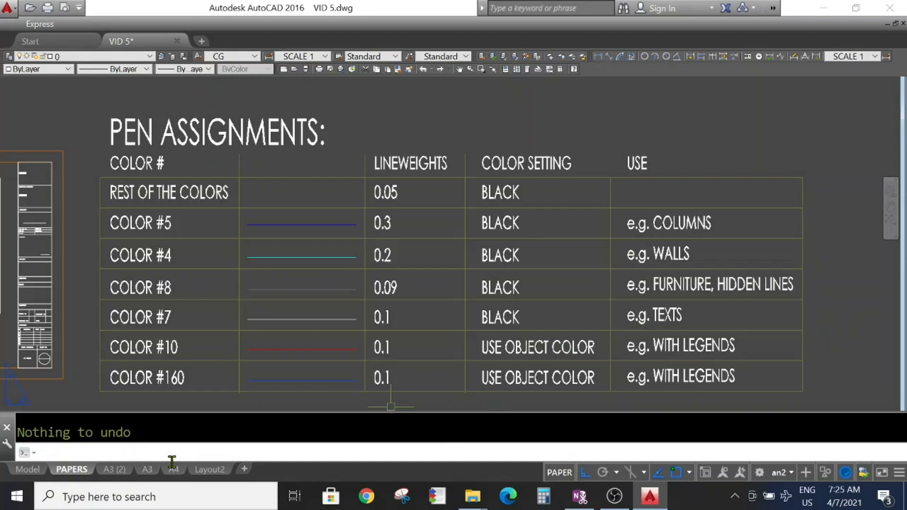
pyautogui.click(174, 470)
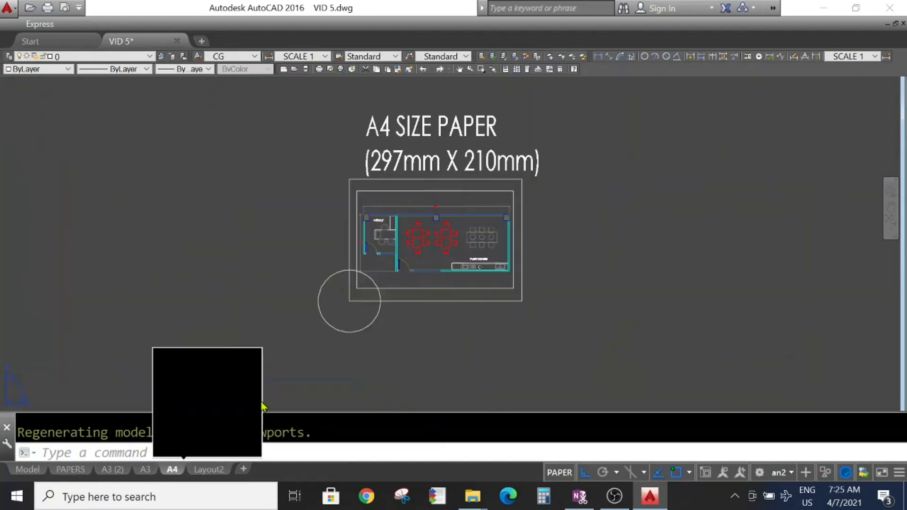
pyautogui.scroll(5, 547, 194)
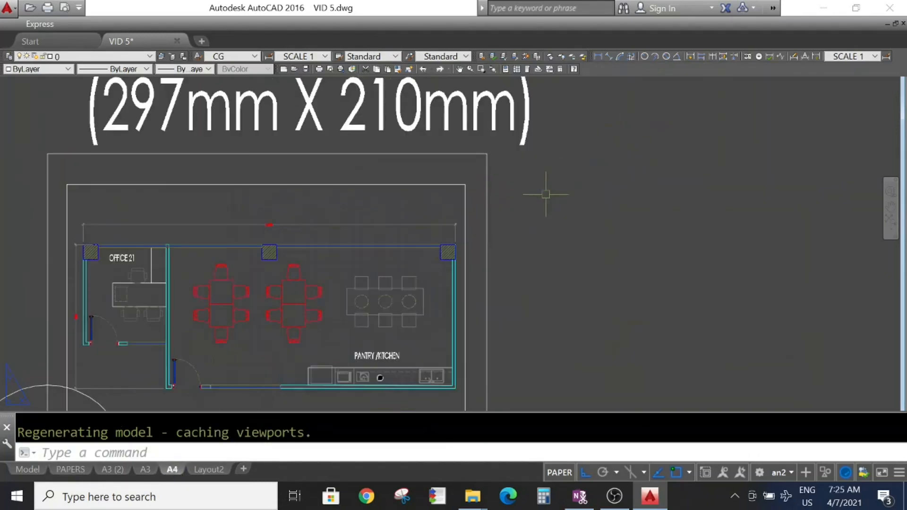
pyautogui.click(489, 163)
pyautogui.scroll(-2, 572, 180)
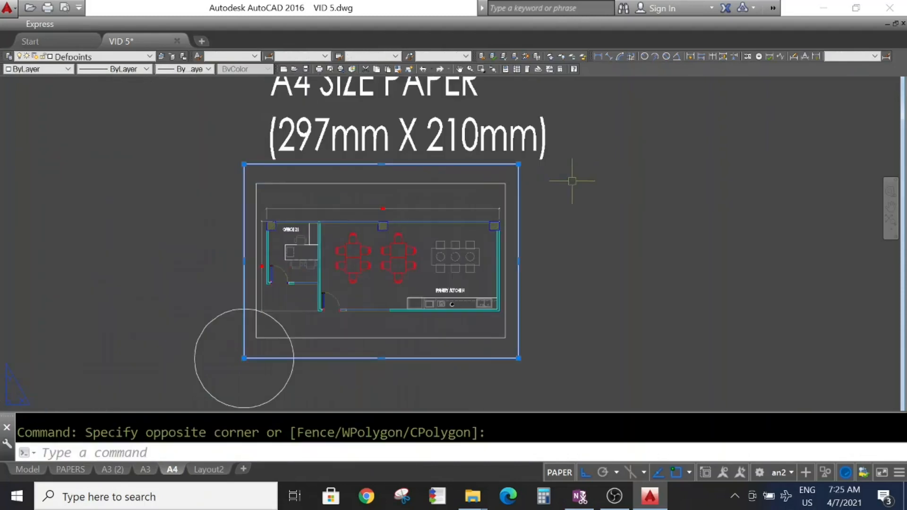
pyautogui.click(464, 177)
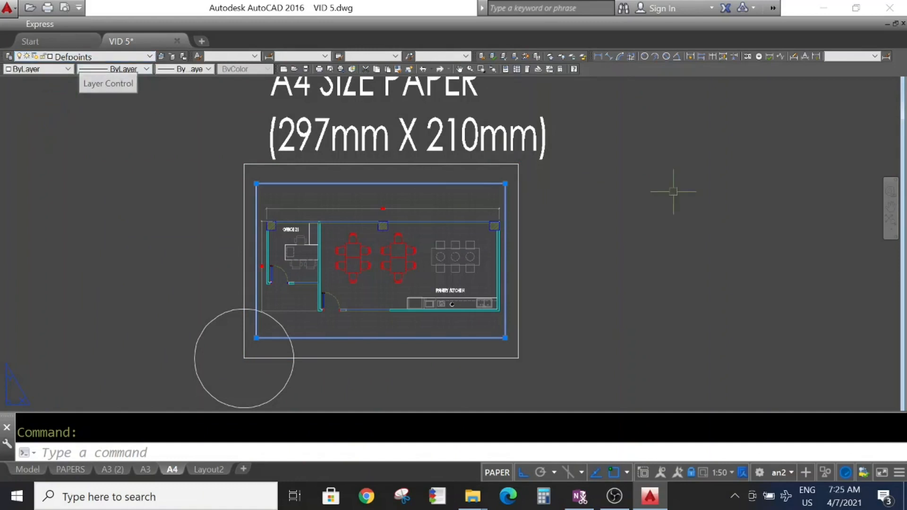
pyautogui.press('Escape')
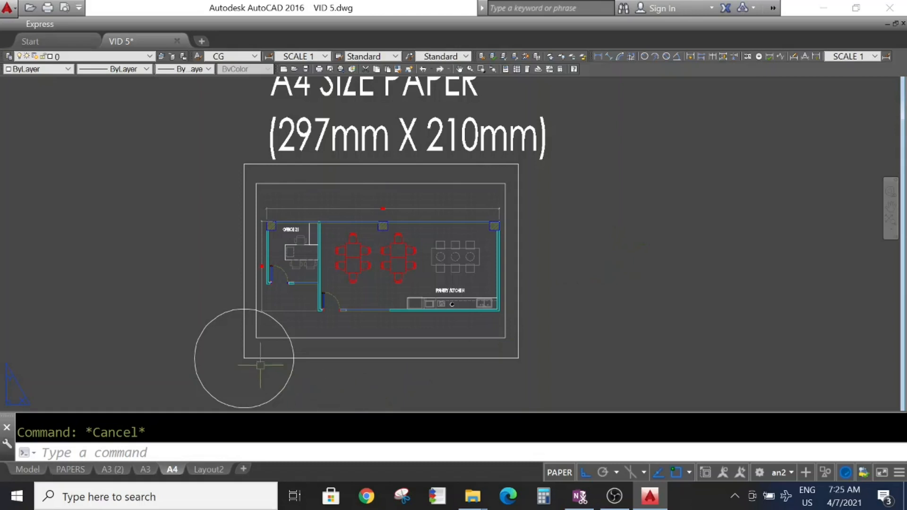
pyautogui.click(245, 359)
pyautogui.click(225, 343)
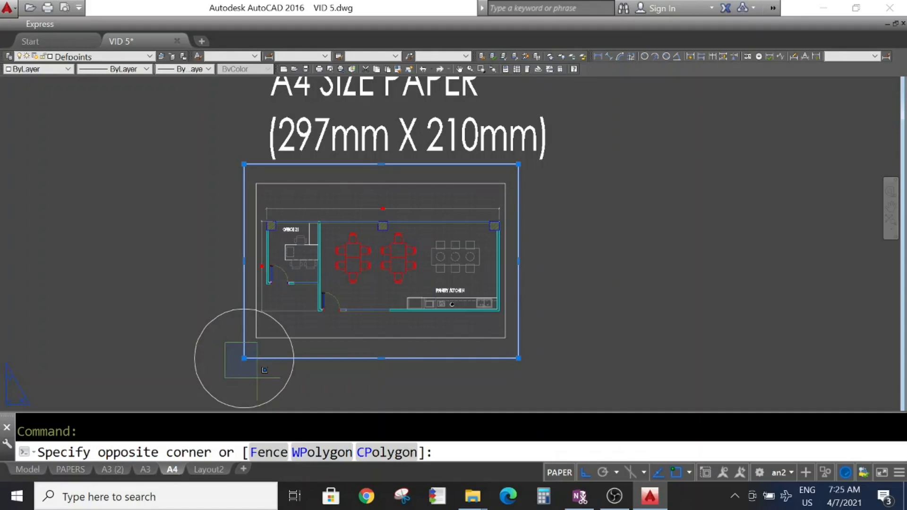
pyautogui.press('Escape')
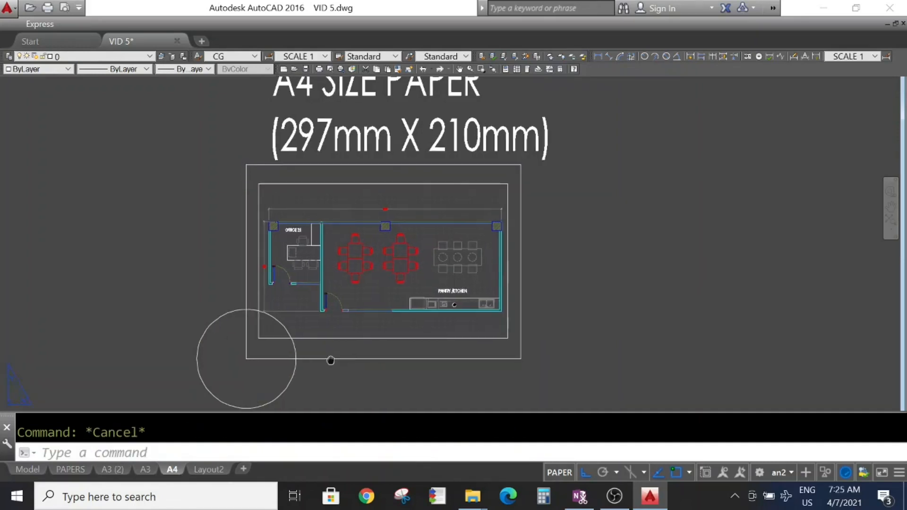
# Step: Erase the existing circle centred on the lower-left corner of the A4 paper frame
pyautogui.click(314, 369)
pyautogui.press('Escape')
pyautogui.click(344, 372)
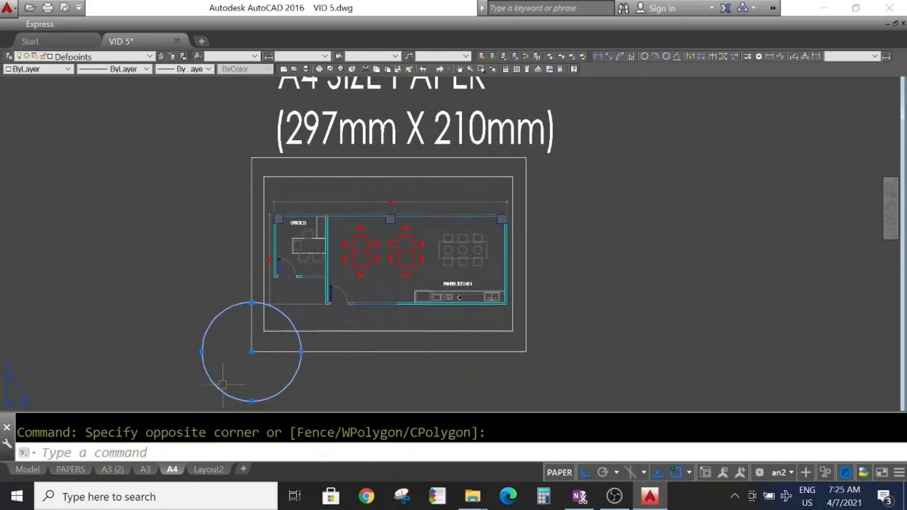
pyautogui.click(222, 385)
pyautogui.write('e')
pyautogui.press('Return')
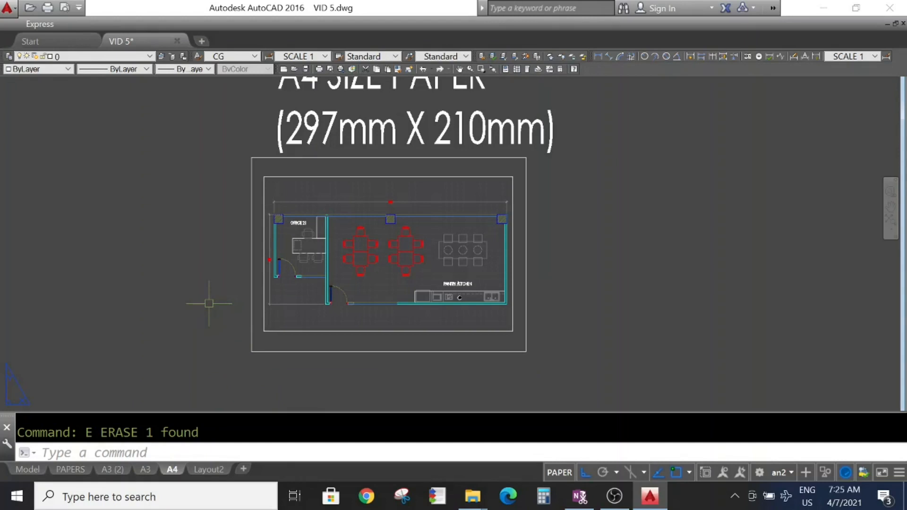
# Step: Draw a circle centred at 0,0 to mark the origin of the A4 layout
pyautogui.write('c')
pyautogui.press('Return')
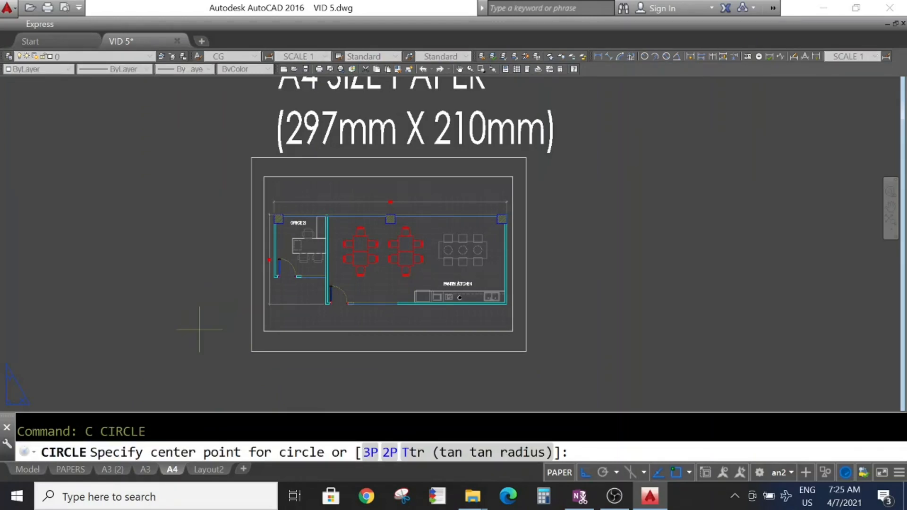
pyautogui.write('0,0')
pyautogui.press('Return')
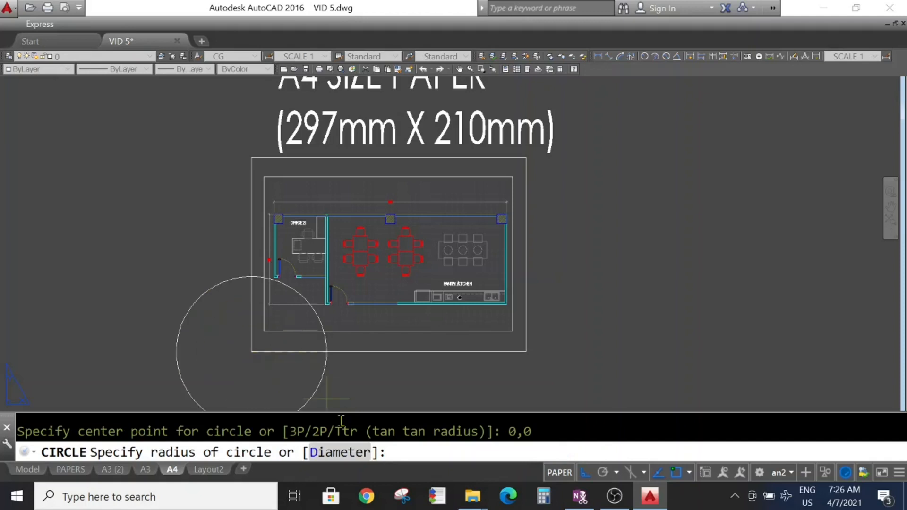
pyautogui.click(304, 375)
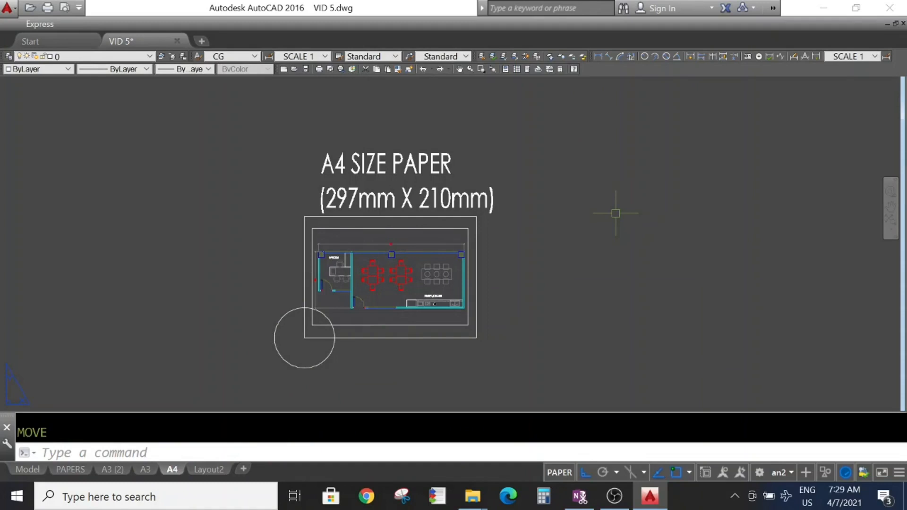
# Step: Move the A4 frame, its viewport and the paper size title horizontally to the right, away from the origin
pyautogui.write('m')
pyautogui.press('Return')
pyautogui.click(529, 136)
pyautogui.click(189, 373)
pyautogui.press('Return')
pyautogui.click(209, 289)
pyautogui.click(565, 262)
# Step: Erase the circle left at the layout's origin
pyautogui.click(659, 352)
pyautogui.click(614, 337)
pyautogui.write('e')
pyautogui.press('Return')
pyautogui.press('Escape')
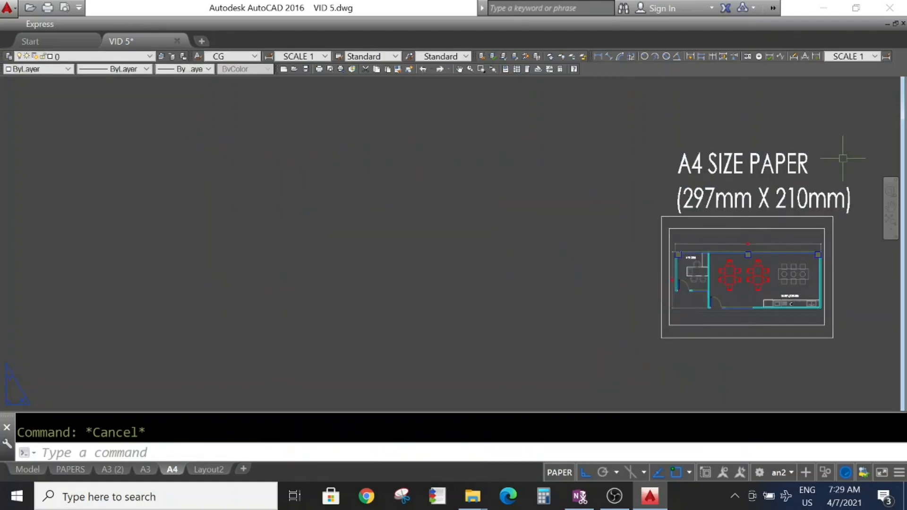
# Step: Move the A4 frame, viewport and title from the frame's lower-left corner to 0,0
pyautogui.write('m')
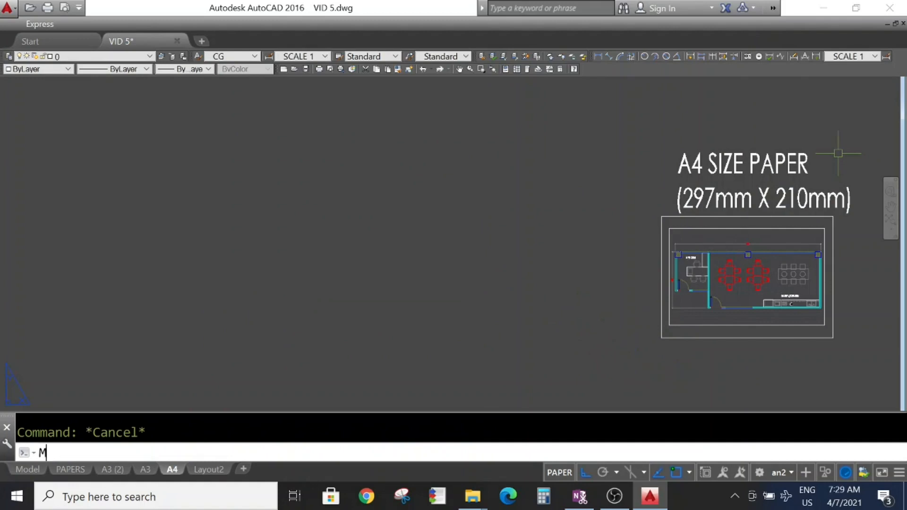
pyautogui.press('Return')
pyautogui.click(853, 127)
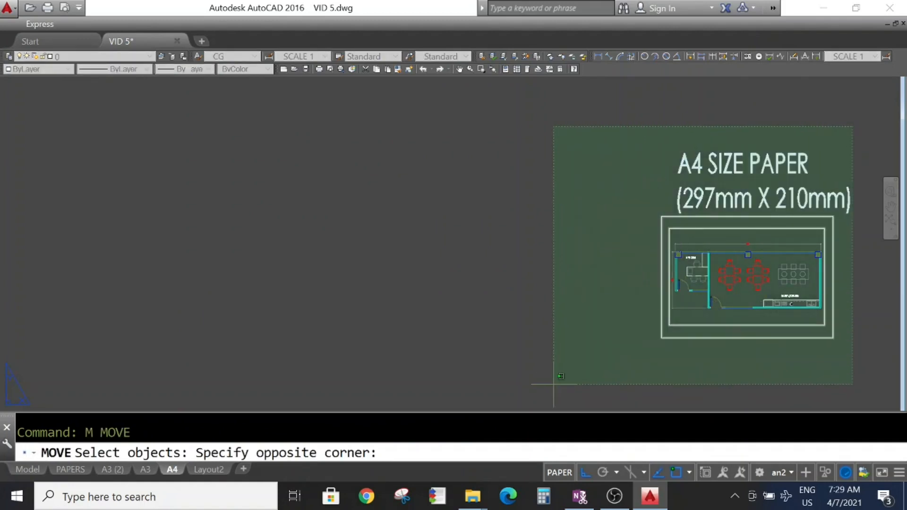
pyautogui.click(535, 399)
pyautogui.press('Return')
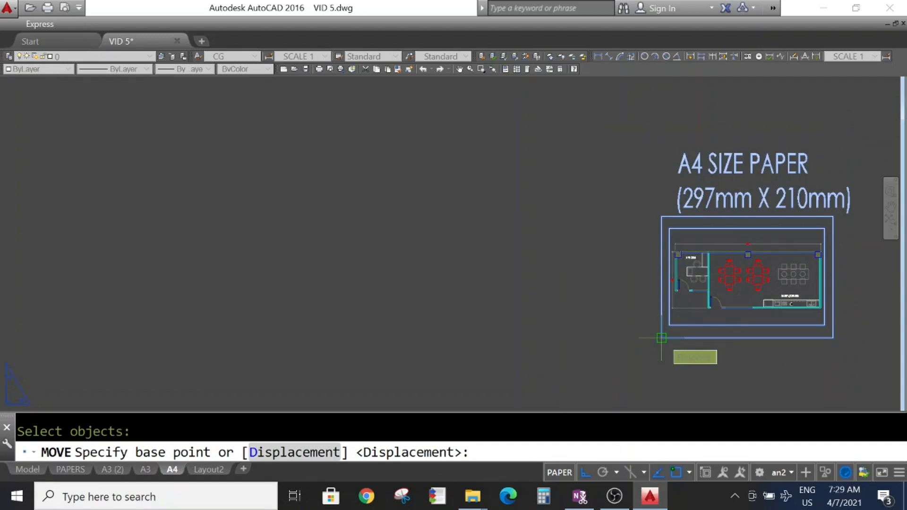
pyautogui.click(661, 338)
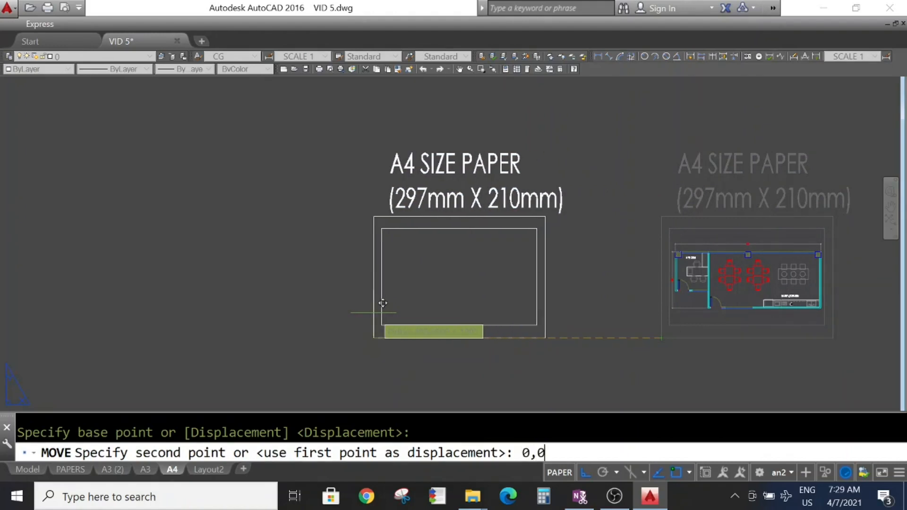
pyautogui.press('Return')
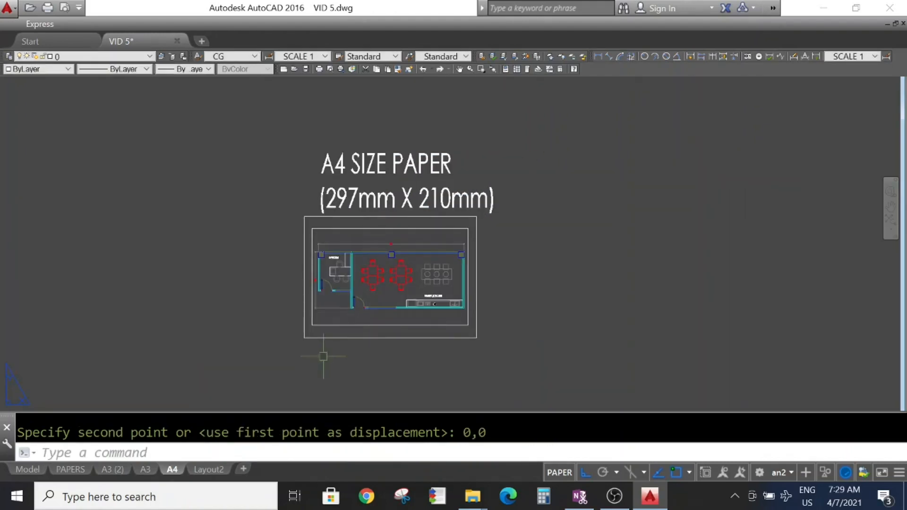
# Step: Draw a circle centred at 0,0 to check that the frame's lower-left corner sits on the origin
pyautogui.write('c')
pyautogui.press('Return')
pyautogui.write('0')
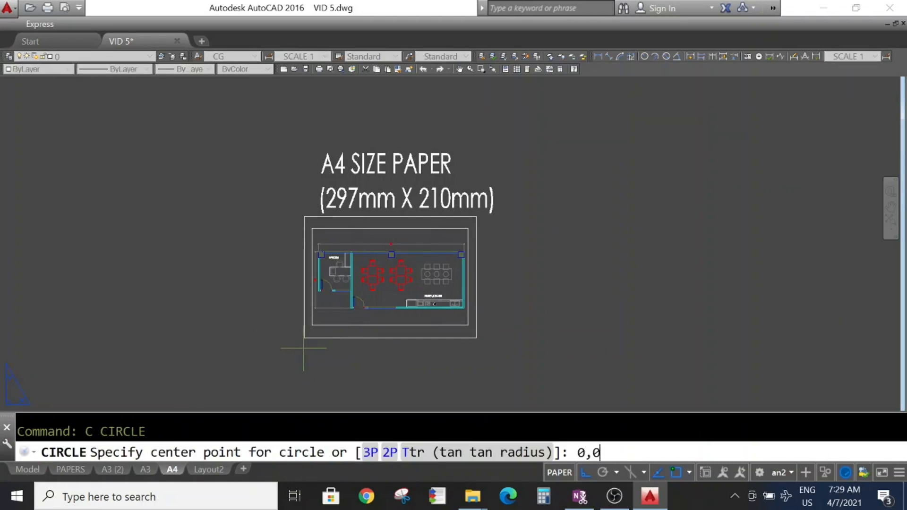
pyautogui.write(',0')
pyautogui.press('Return')
pyautogui.click(304, 369)
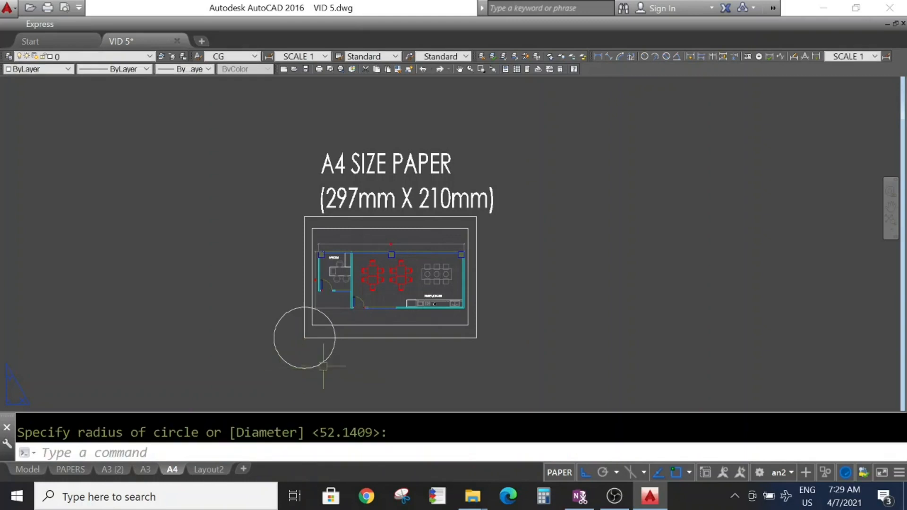
pyautogui.click(368, 358)
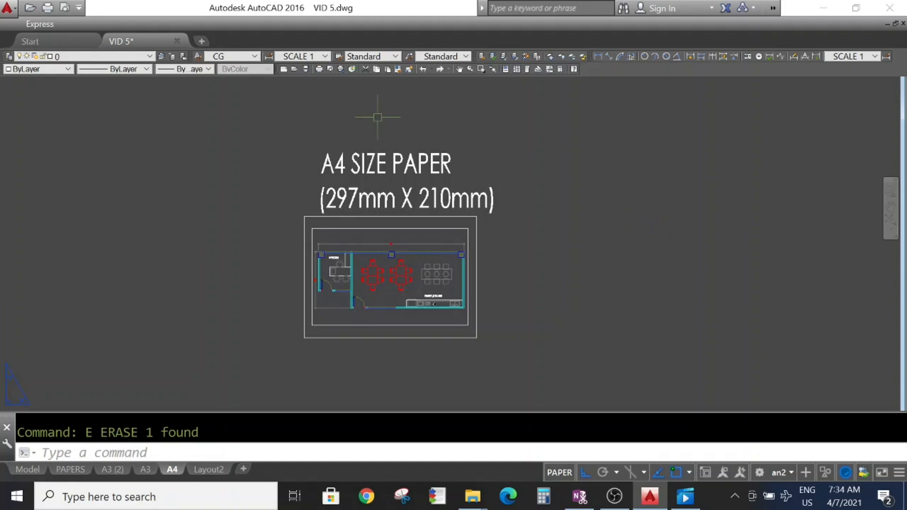
# Step: Create a copy of the A4 layout and place it before the A4 layout
pyautogui.rightClick(173, 469)
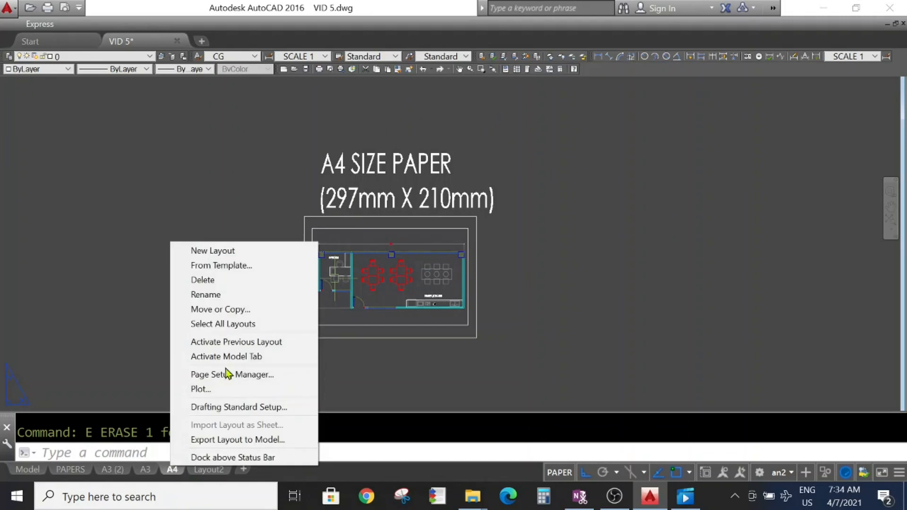
pyautogui.click(218, 309)
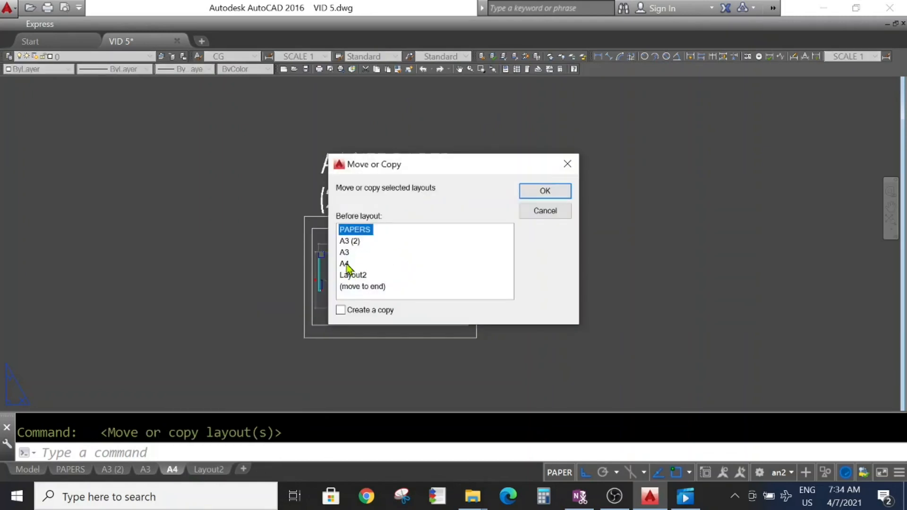
pyautogui.click(346, 264)
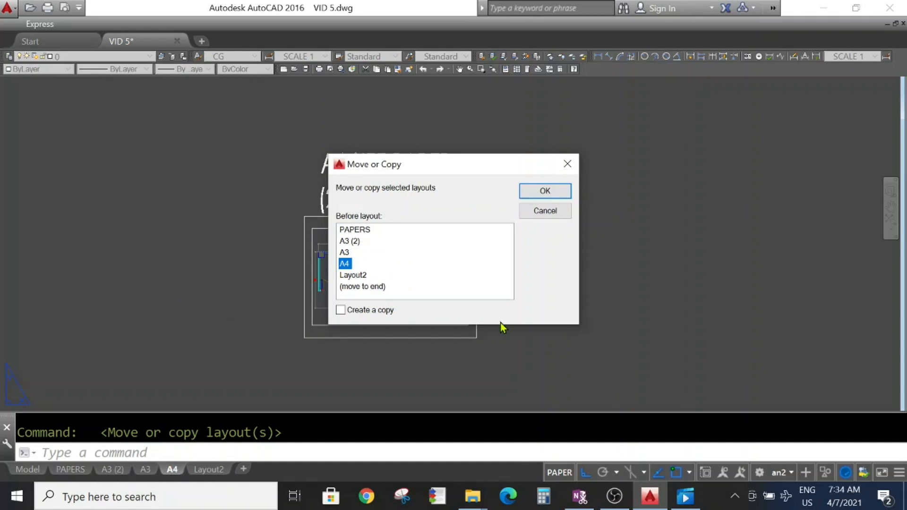
pyautogui.click(371, 316)
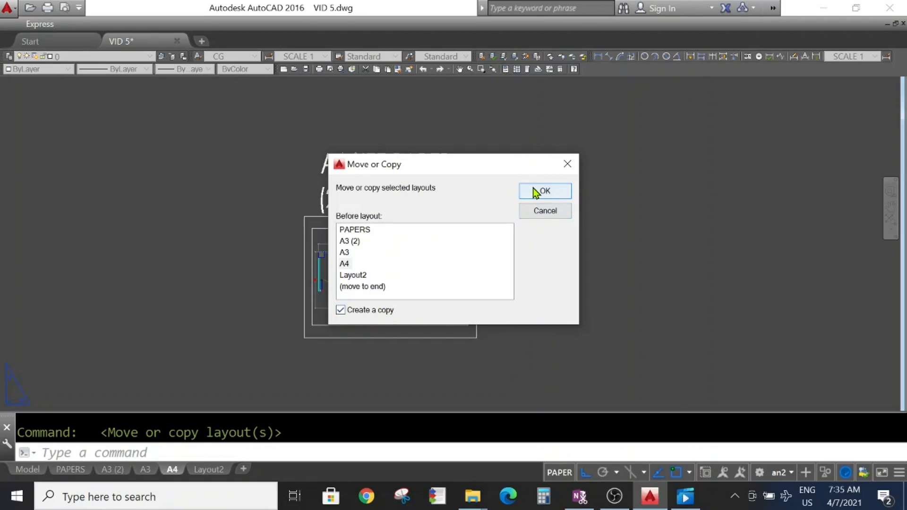
pyautogui.click(538, 189)
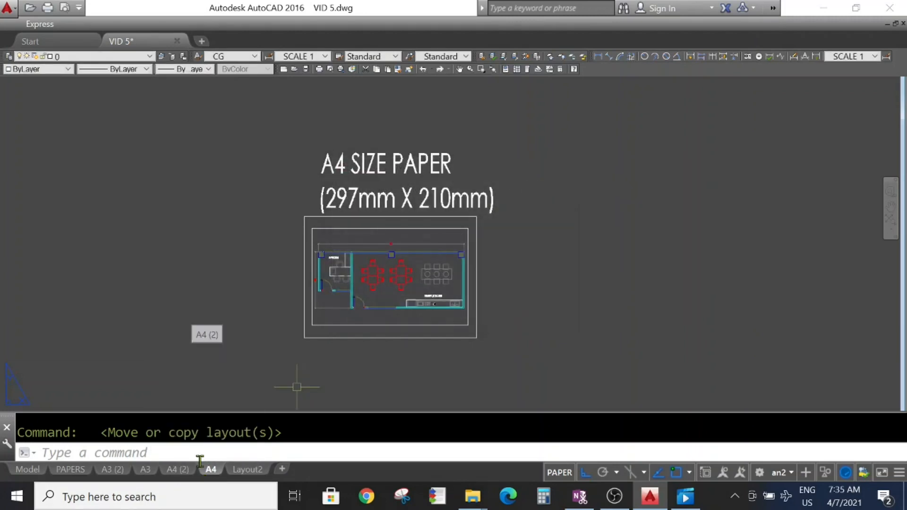
# Step: Place the A4 layout ahead of its copy in the layout order and open A4 (2)
pyautogui.moveTo(210, 473); pyautogui.dragTo(157, 472)
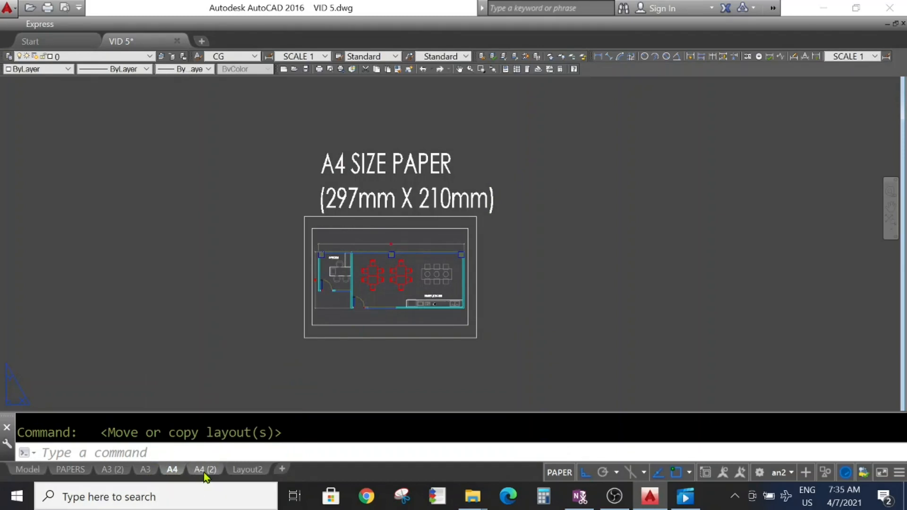
pyautogui.click(206, 470)
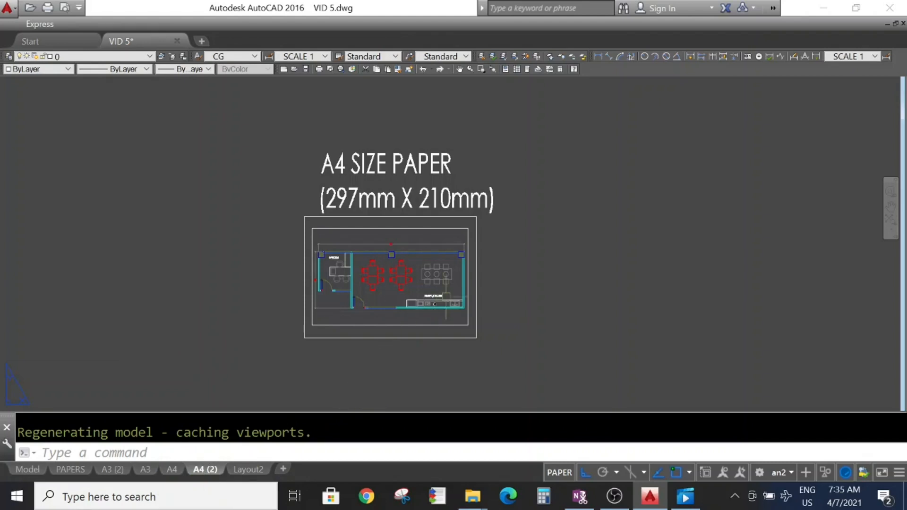
# Step: Select the red tables and chairs inside the A4 (2) viewport and hide their 1 RE-USED layer in that viewport
pyautogui.doubleClick(415, 259)
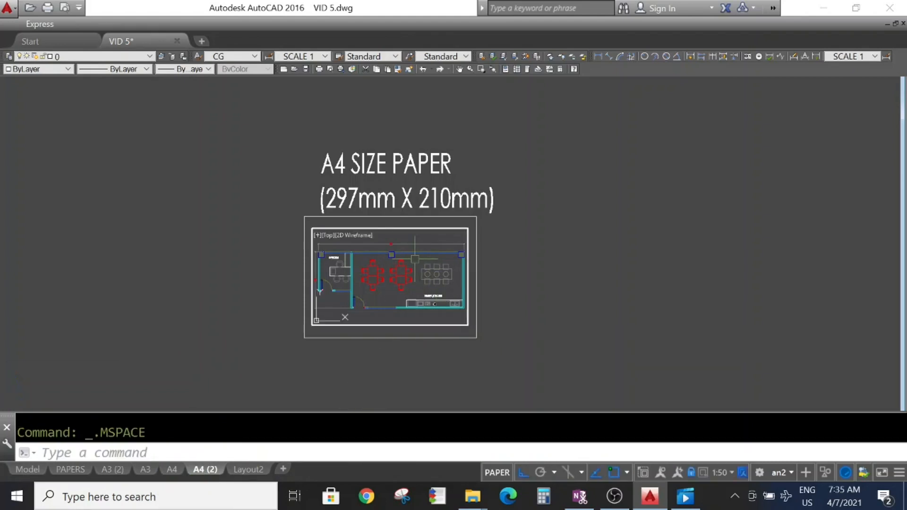
pyautogui.scroll(6, 416, 260)
pyautogui.moveTo(387, 294); pyautogui.dragTo(458, 161, button='middle')
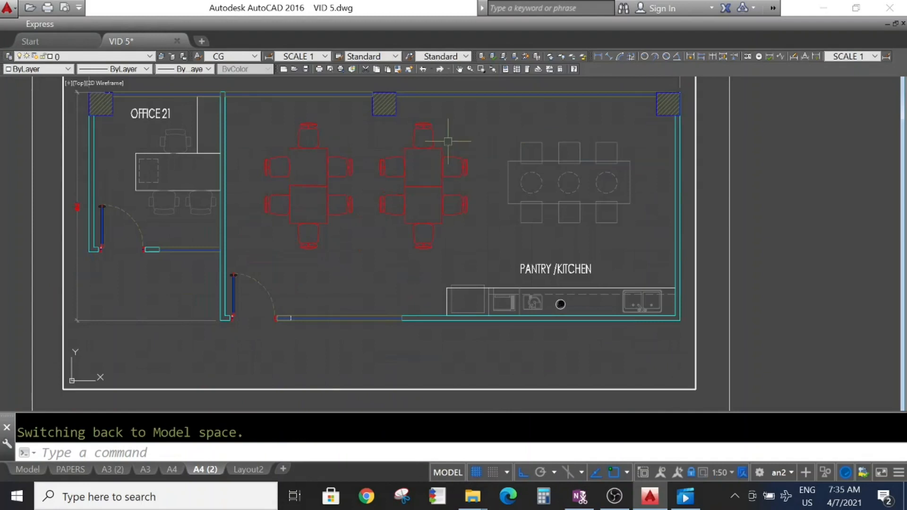
pyautogui.click(471, 129)
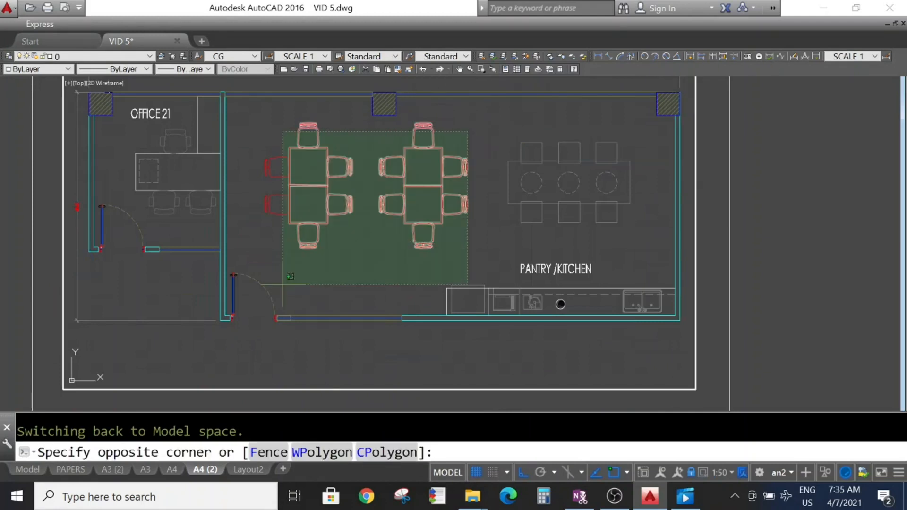
pyautogui.click(264, 273)
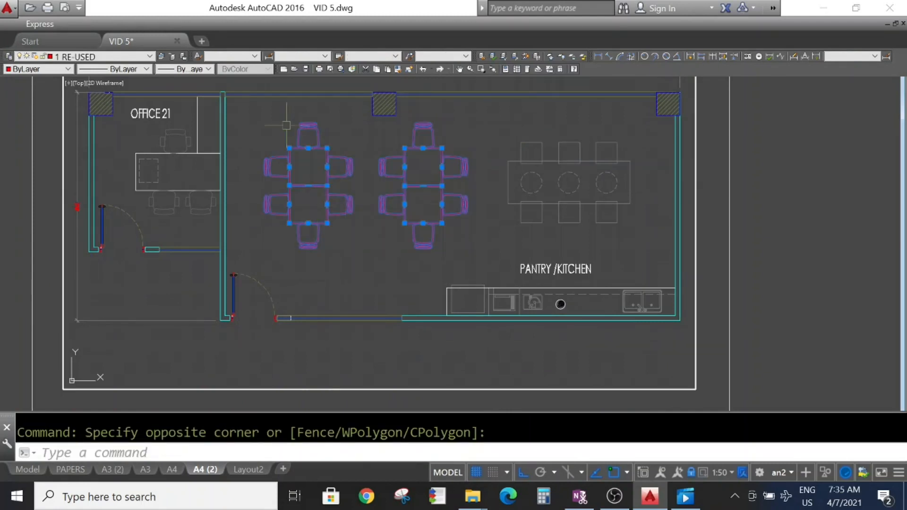
pyautogui.click(77, 59)
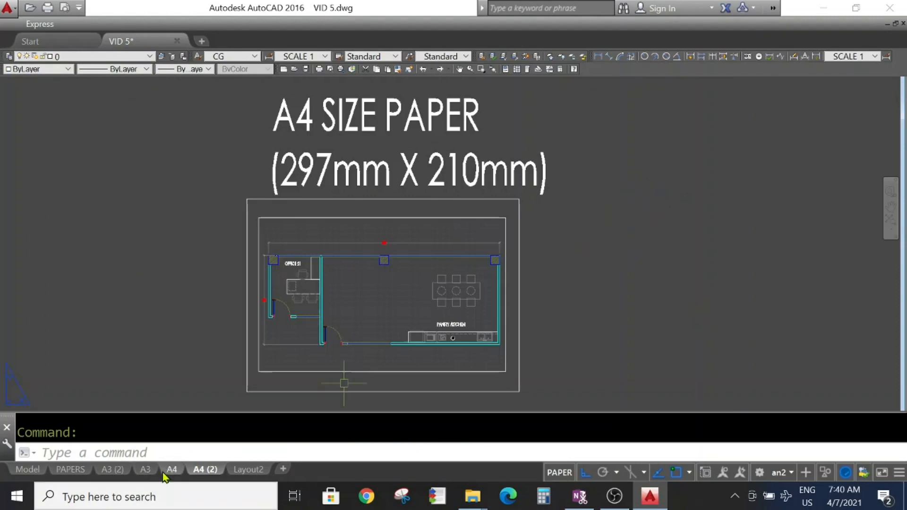
# Step: Draw a circle centred at 0,0 with the default radius in A4 (2) to check the frame's lower-left corner against the origin
pyautogui.moveTo(193, 475)
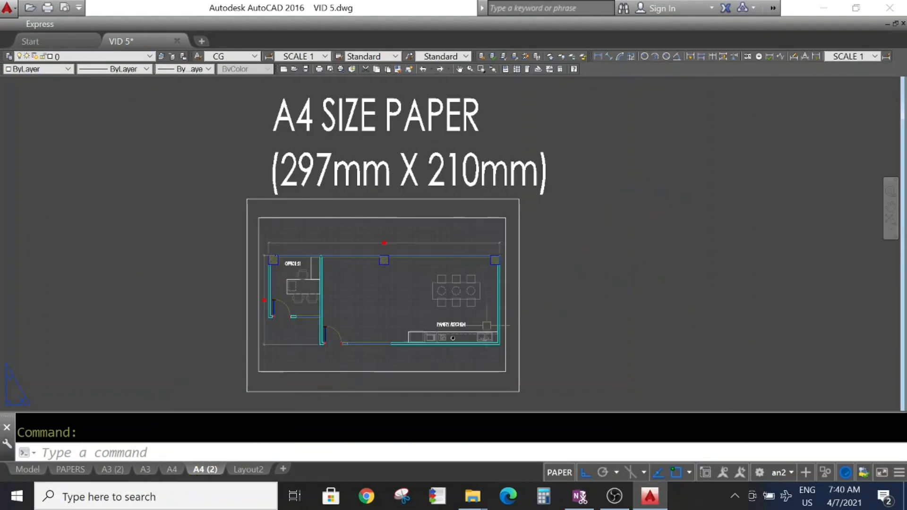
pyautogui.write('c')
pyautogui.press('Return')
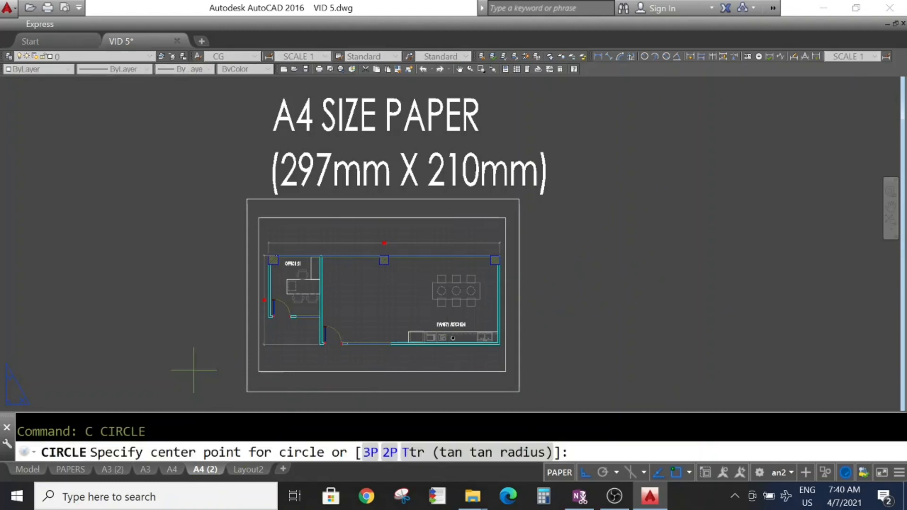
pyautogui.write('0,0')
pyautogui.press('Return')
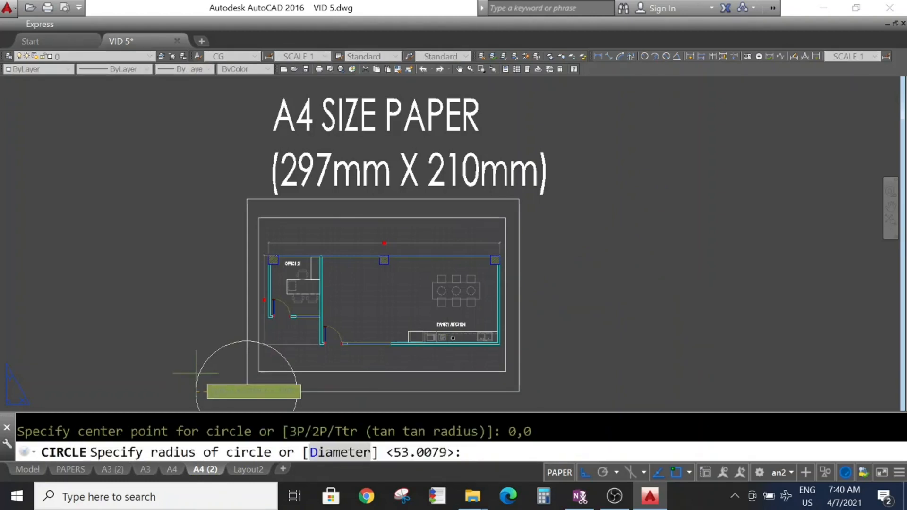
pyautogui.press('Return')
# Step: Erase the check circle at the A4 (2) frame's lower-left corner
pyautogui.click(231, 366)
pyautogui.click(215, 403)
pyautogui.write('e')
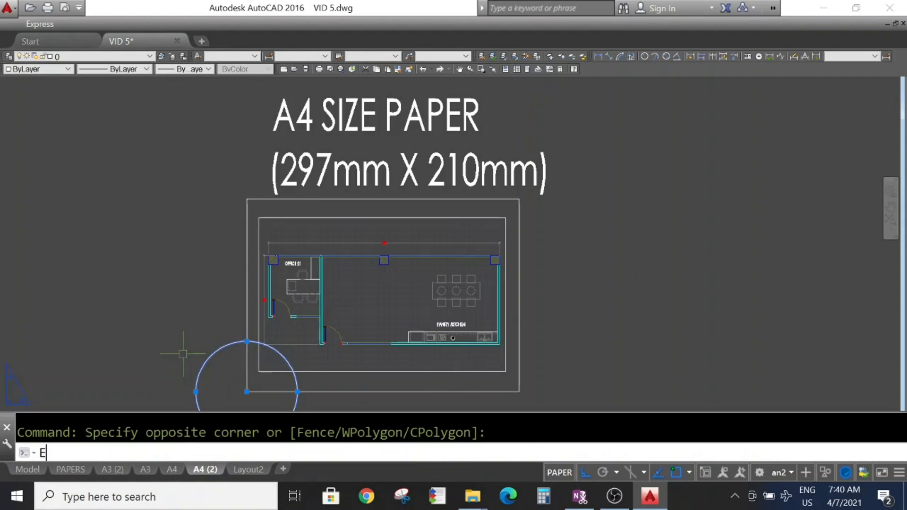
pyautogui.press('Return')
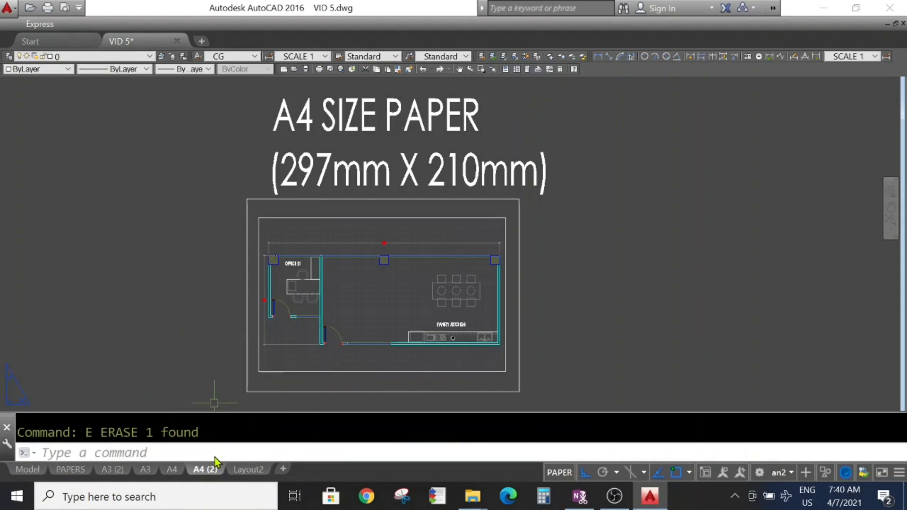
# Step: Create a copy of the A4 (2) layout and place it before A4 (2)
pyautogui.rightClick(204, 470)
pyautogui.click(302, 316)
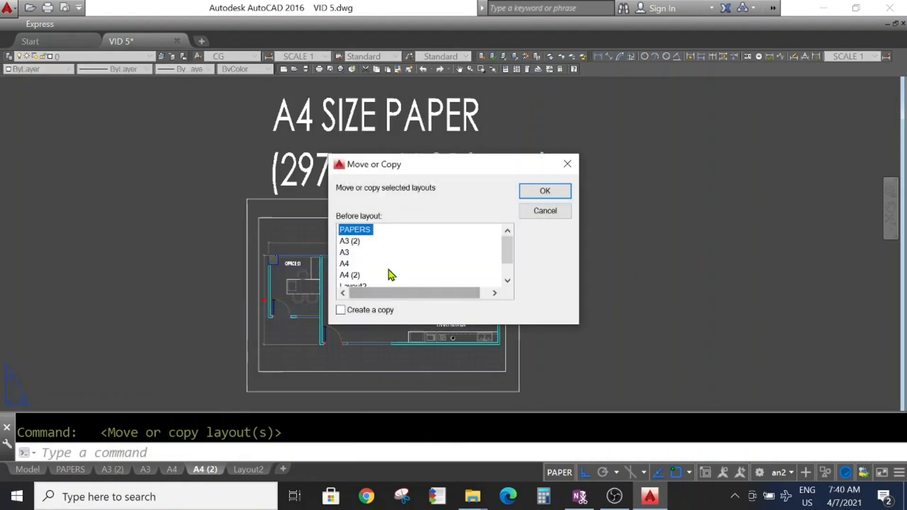
pyautogui.click(370, 277)
pyautogui.click(370, 312)
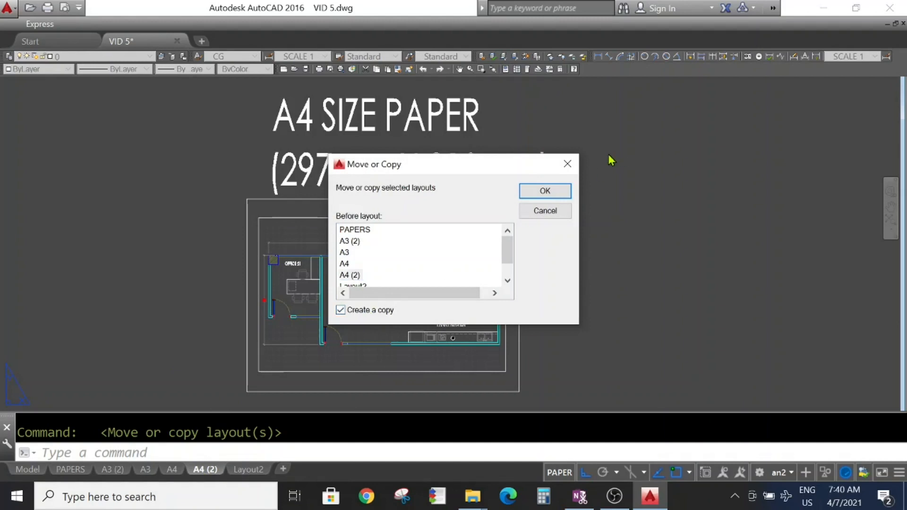
pyautogui.click(544, 192)
# Step: Move the frame, viewport and title of the A4 (3) layout horizontally to the right, away from the origin
pyautogui.click(216, 470)
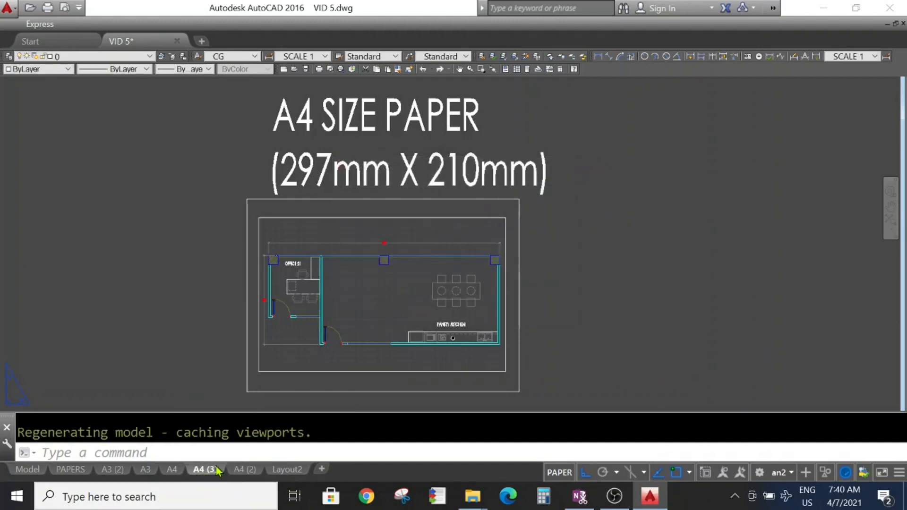
pyautogui.scroll(-2, 589, 178)
pyautogui.click(684, 83)
pyautogui.click(284, 367)
pyautogui.write('m')
pyautogui.press('Return')
pyautogui.click(285, 355)
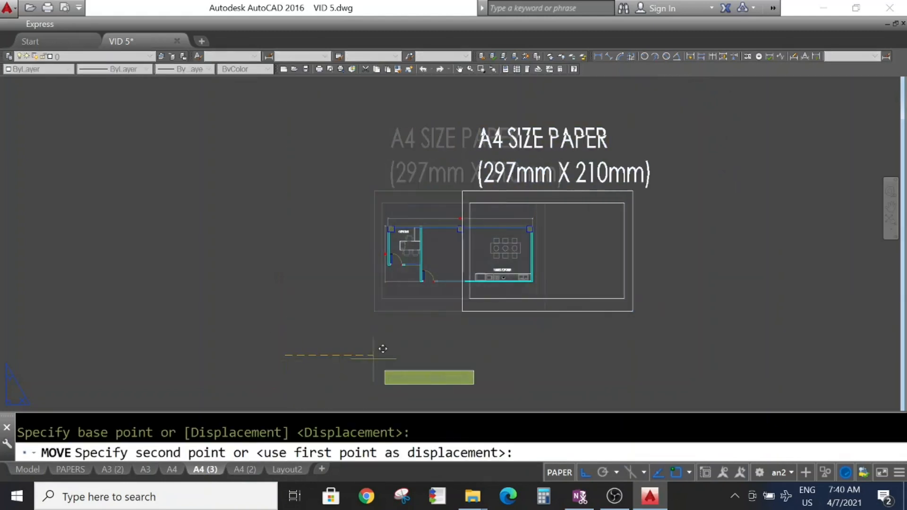
pyautogui.click(376, 358)
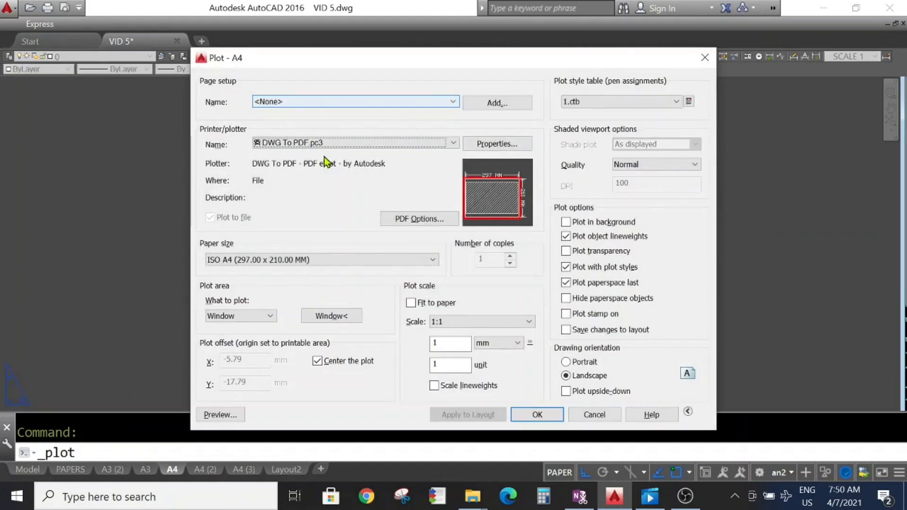
# Step: Set the A4 plot's printer to Microsoft Print to PDF and review its available paper sizes
pyautogui.click(326, 144)
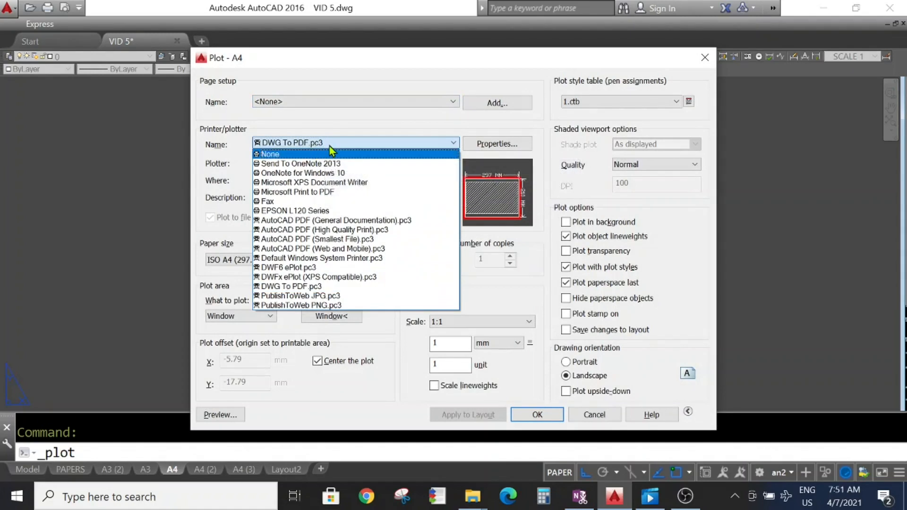
pyautogui.click(314, 192)
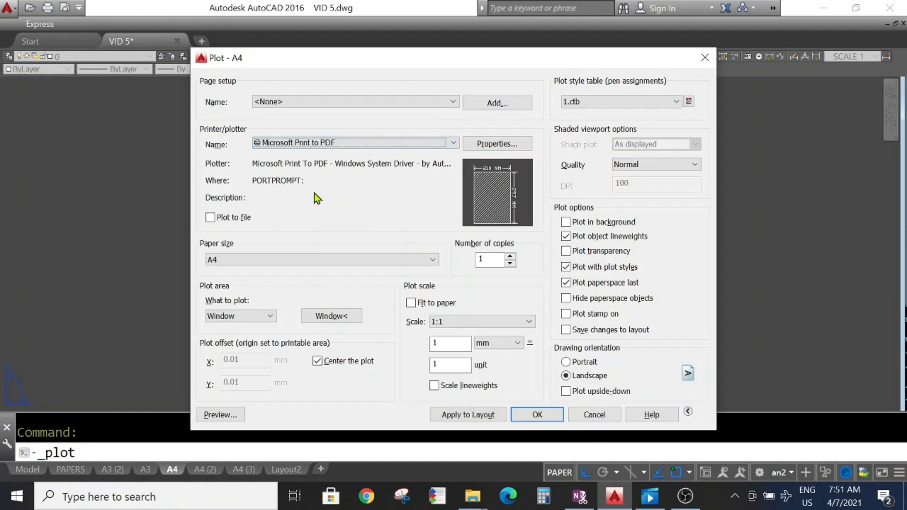
pyautogui.click(315, 263)
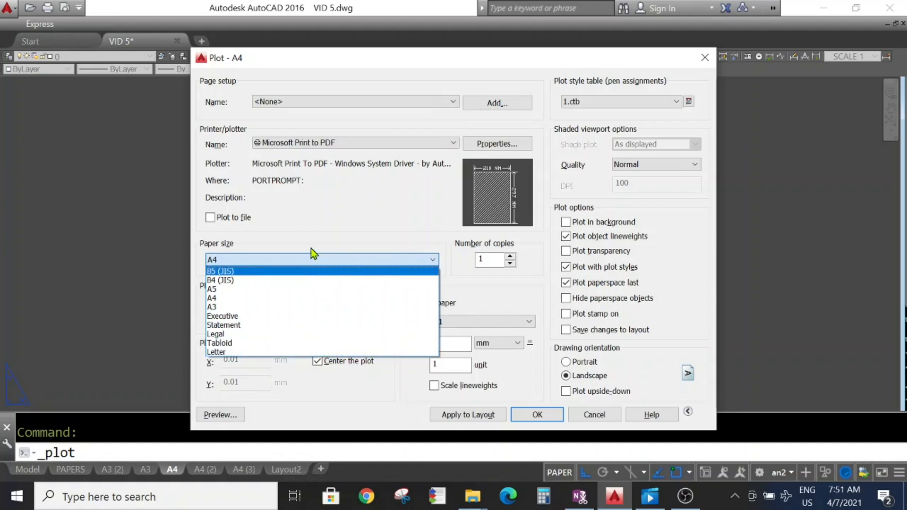
pyautogui.click(328, 223)
# Step: Set the printer to DWG To PDF.pc3 and browse its paper sizes for comparison
pyautogui.click(352, 143)
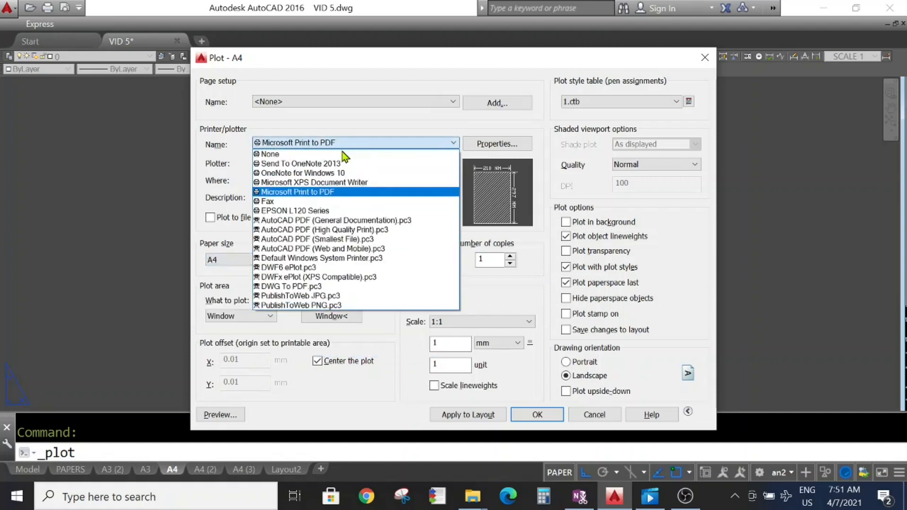
pyautogui.click(335, 287)
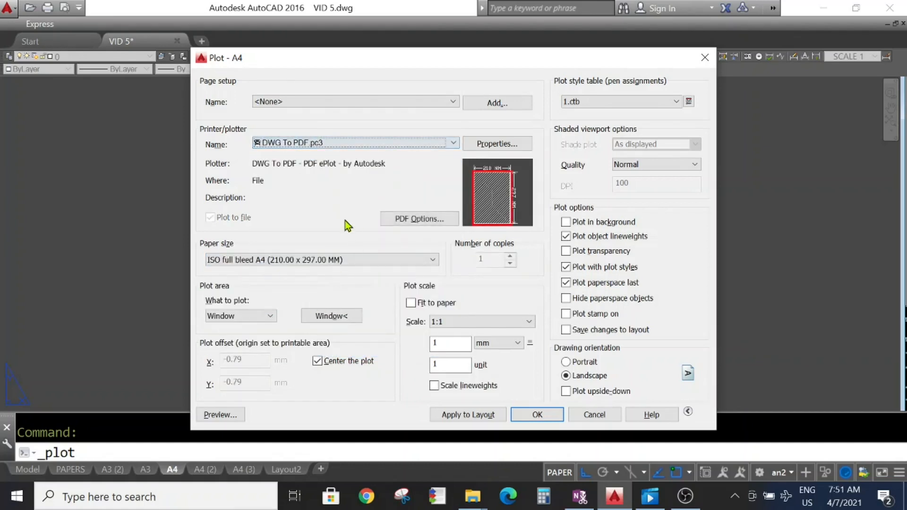
pyautogui.click(304, 259)
pyautogui.scroll(-15, 399, 194)
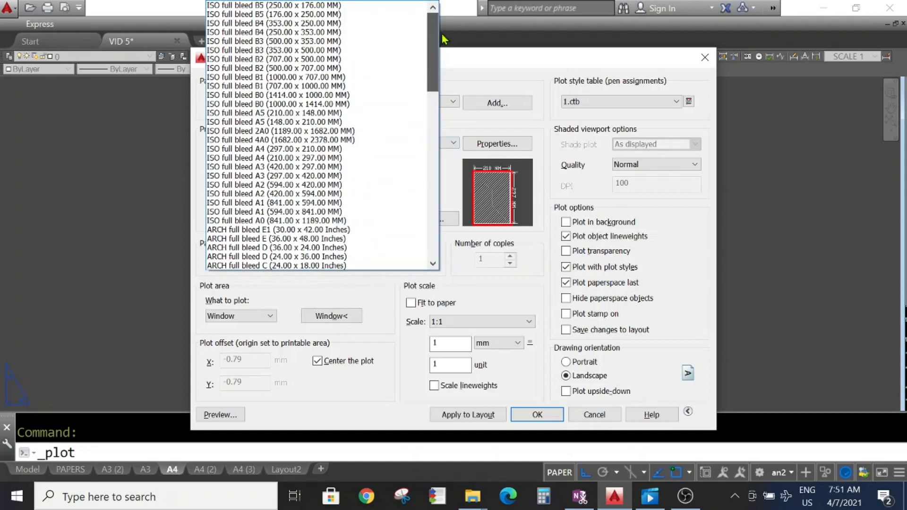
pyautogui.click(360, 293)
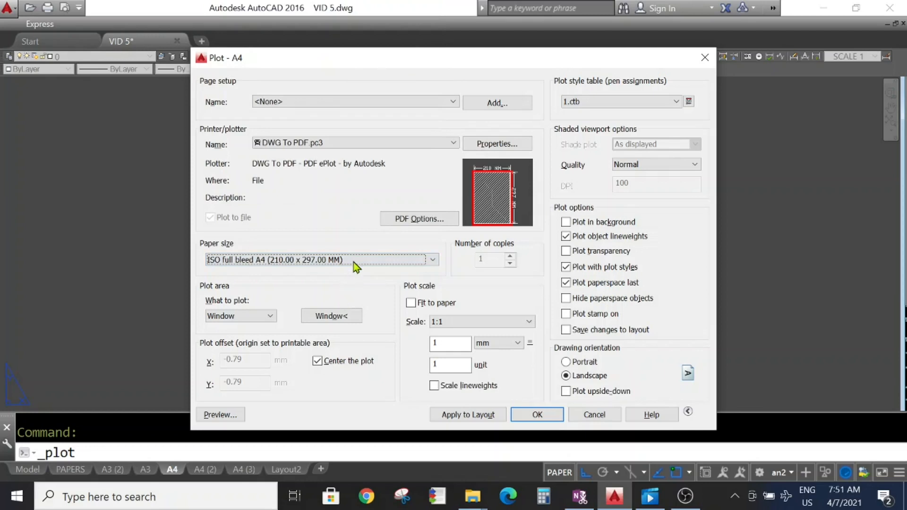
# Step: Switch the printer back to Microsoft Print to PDF and preview the A4 plot
pyautogui.click(362, 146)
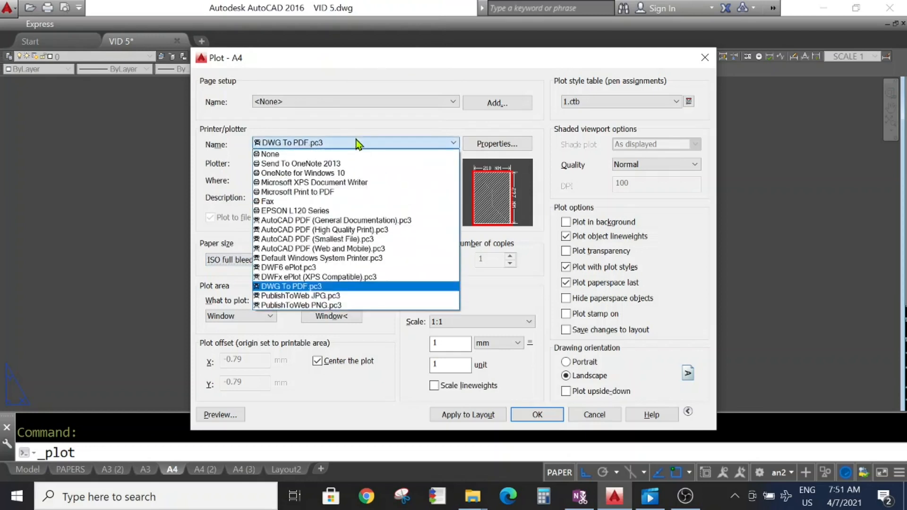
pyautogui.click(321, 192)
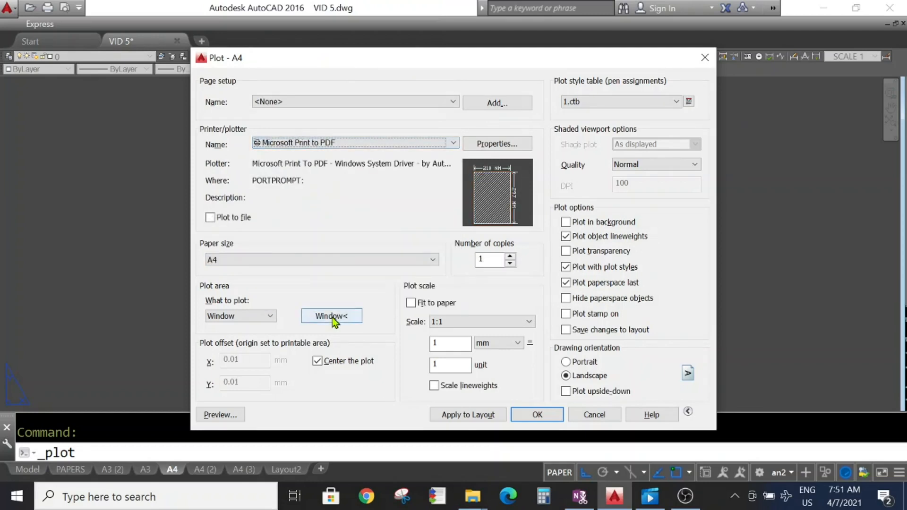
pyautogui.click(232, 421)
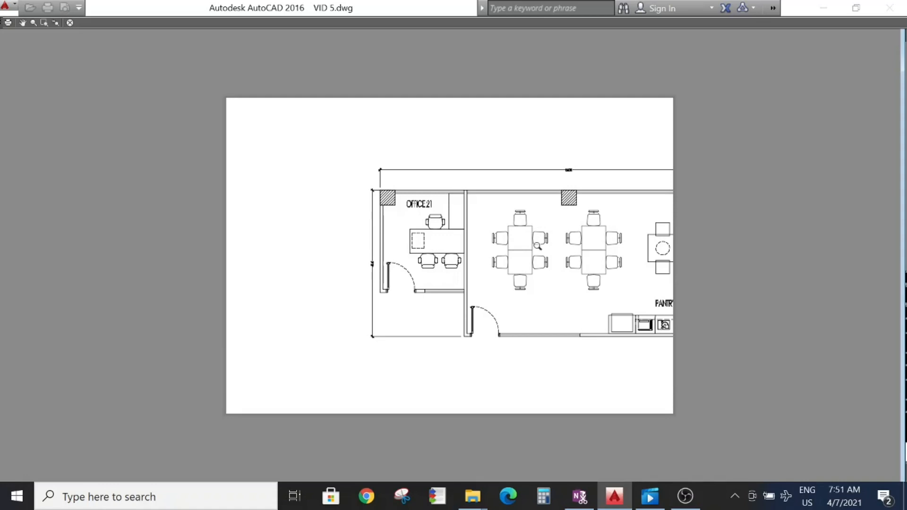
pyautogui.press('Escape')
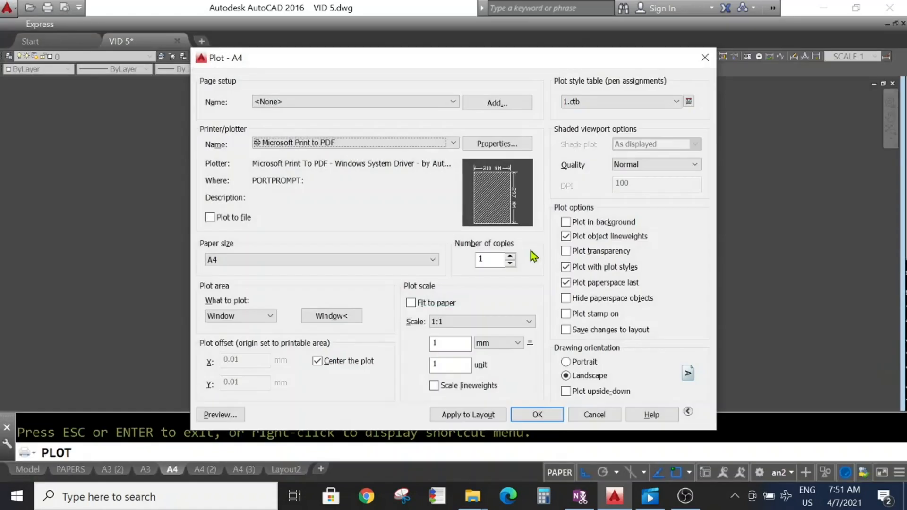
# Step: Set the printer to DWG To PDF.pc3 and preview the A4 plot to compare its colours
pyautogui.click(349, 143)
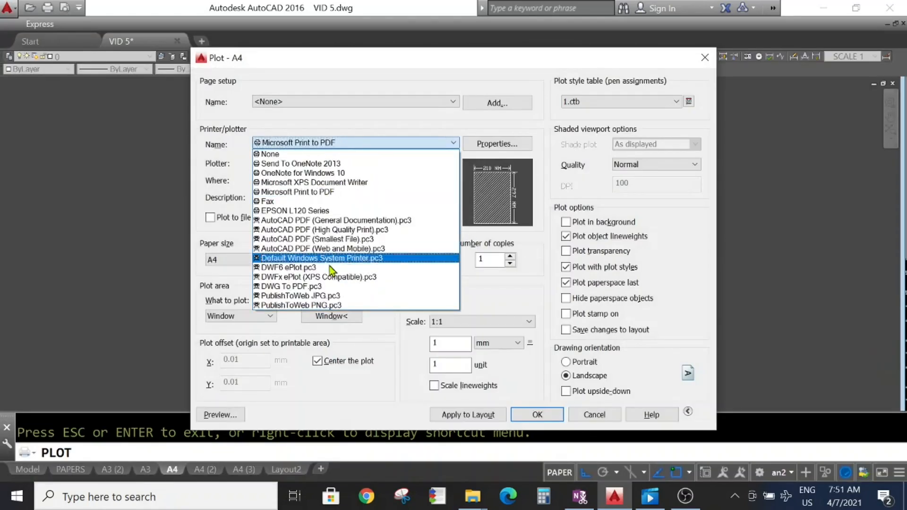
pyautogui.click(329, 286)
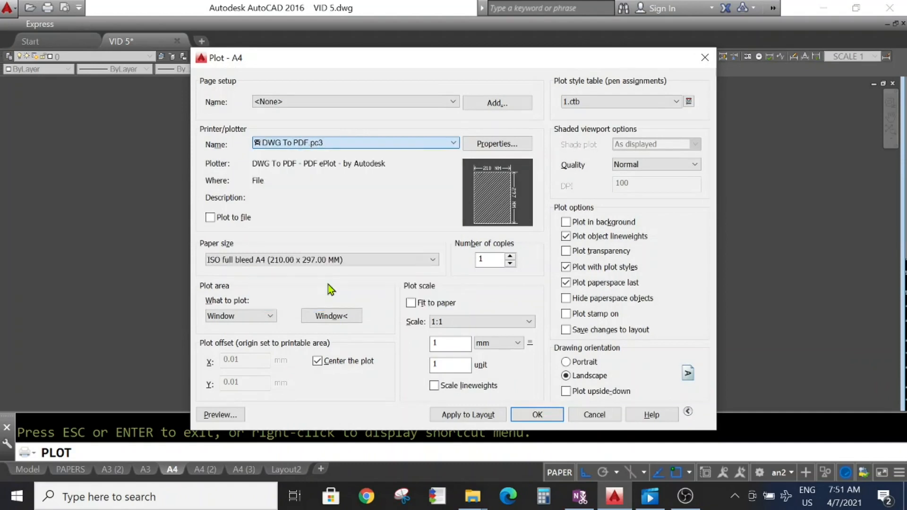
pyautogui.click(221, 416)
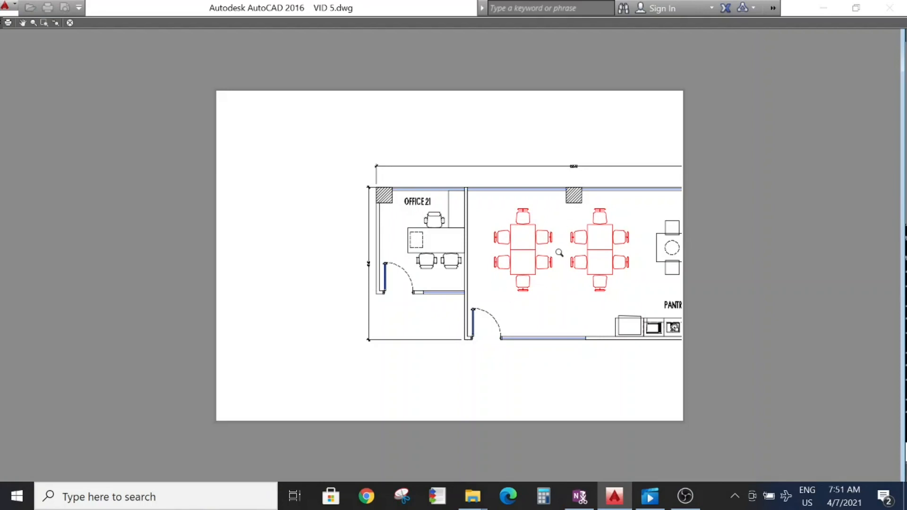
pyautogui.press('Escape')
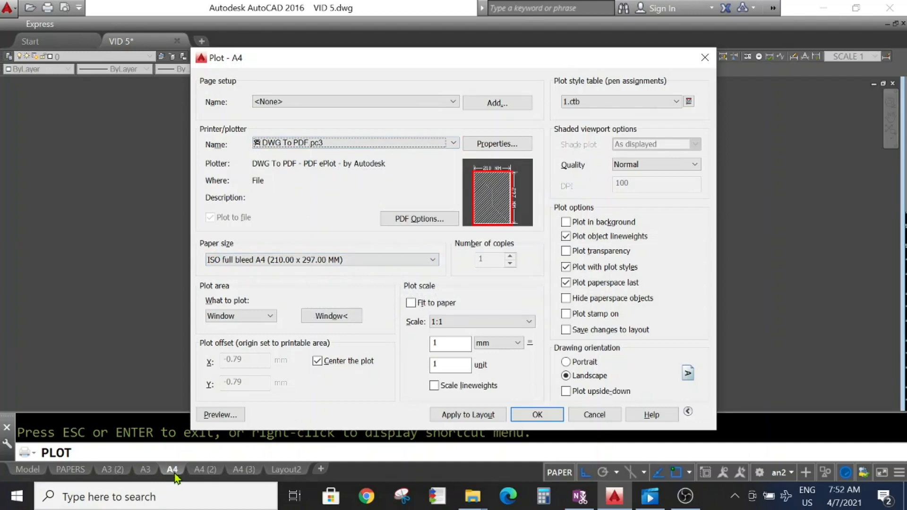
# Step: Set the A4 plot's paper size to ISO full bleed A4 (297.00 x 210.00 MM)
pyautogui.click(303, 260)
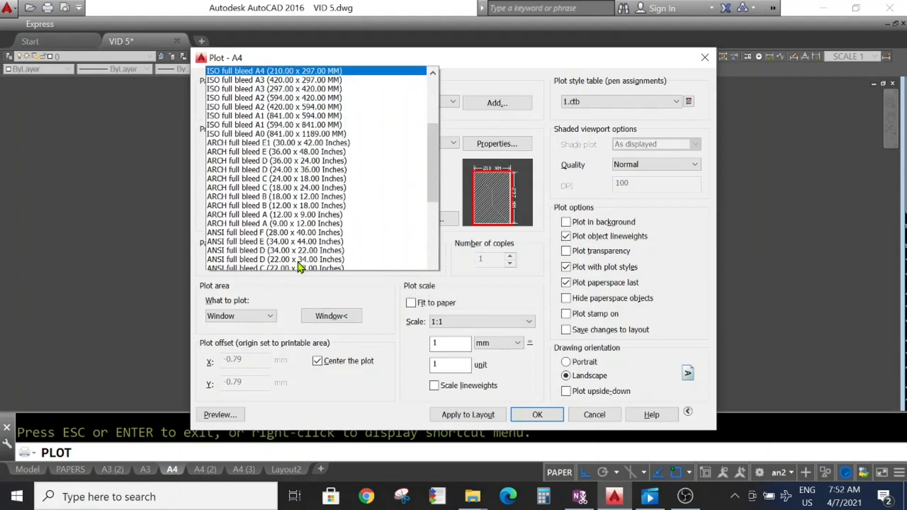
pyautogui.scroll(1, 341, 19)
pyautogui.scroll(1, 341, 20)
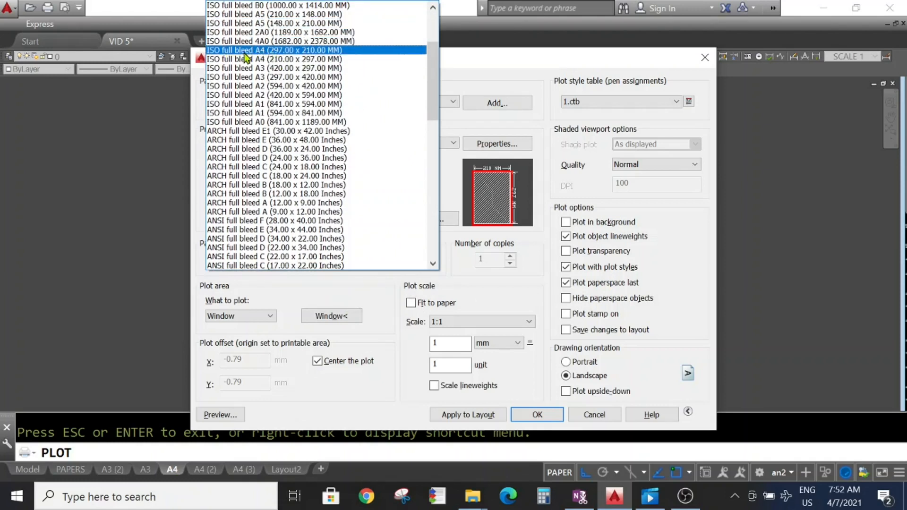
pyautogui.scroll(2, 296, 189)
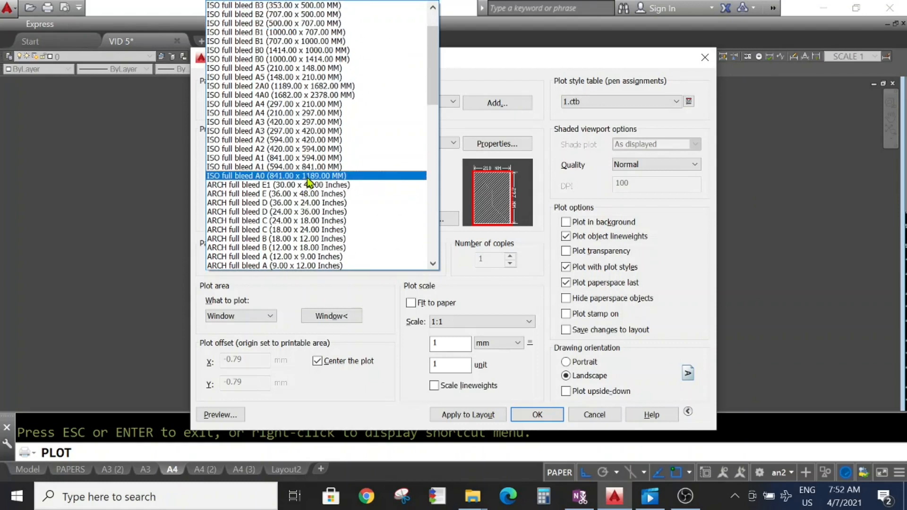
pyautogui.moveTo(432, 84); pyautogui.dragTo(444, 218)
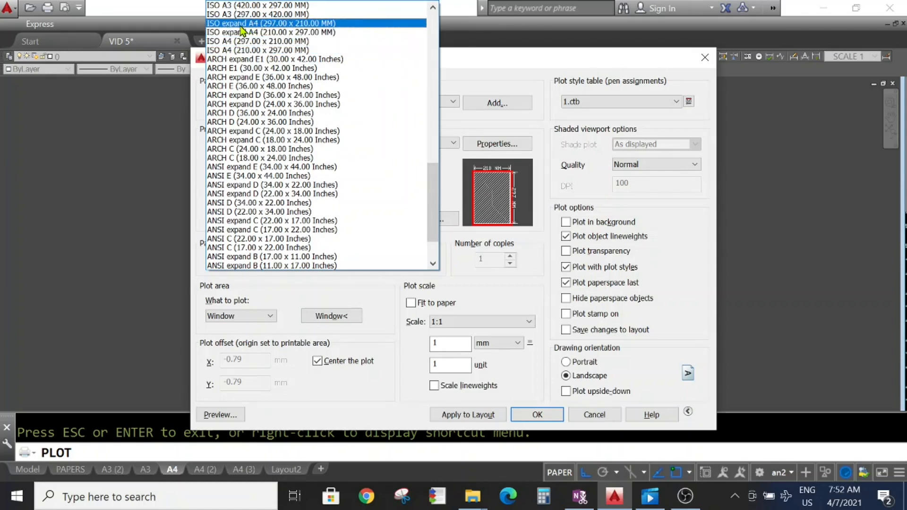
pyautogui.moveTo(431, 182); pyautogui.dragTo(429, 64)
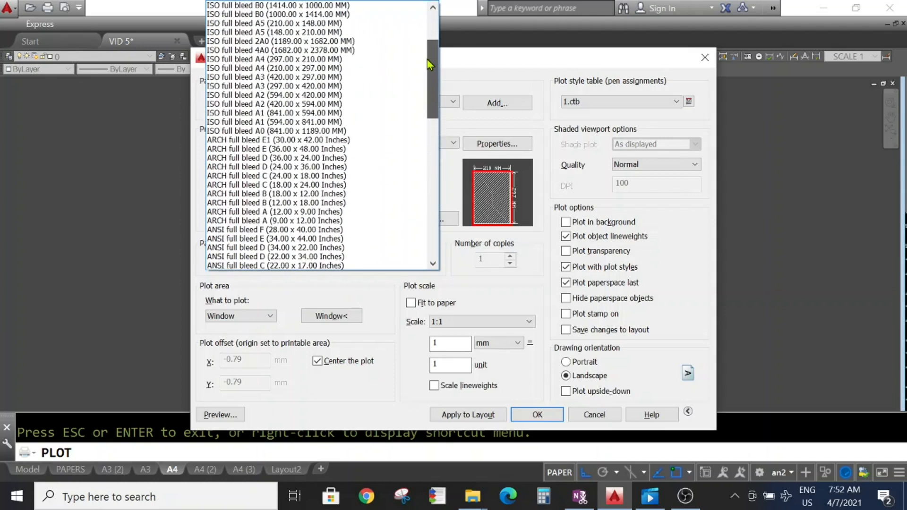
pyautogui.click(273, 59)
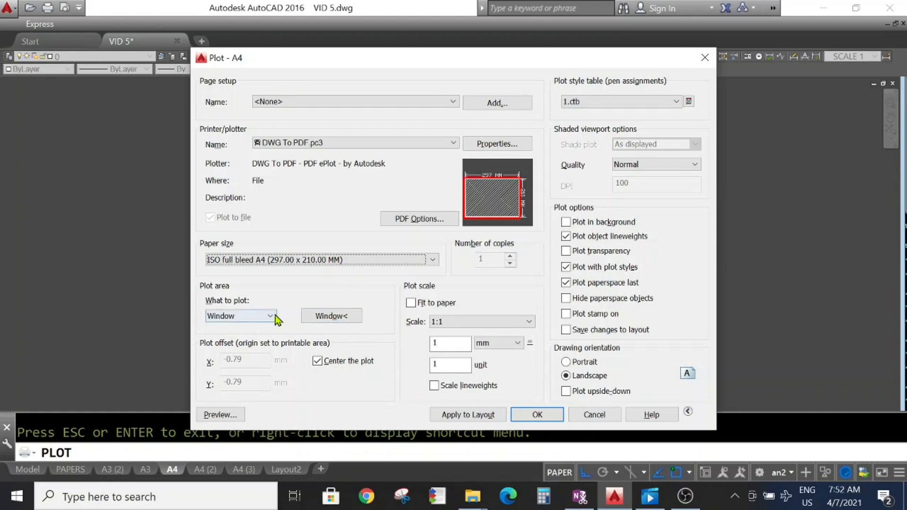
# Step: Set the plot area to Window and the plot style table to 1.ctb
pyautogui.click(242, 316)
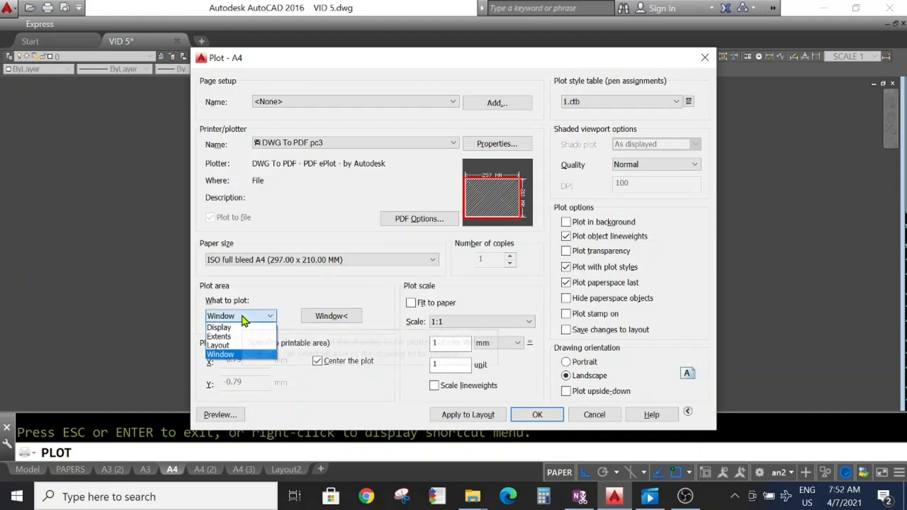
pyautogui.click(240, 355)
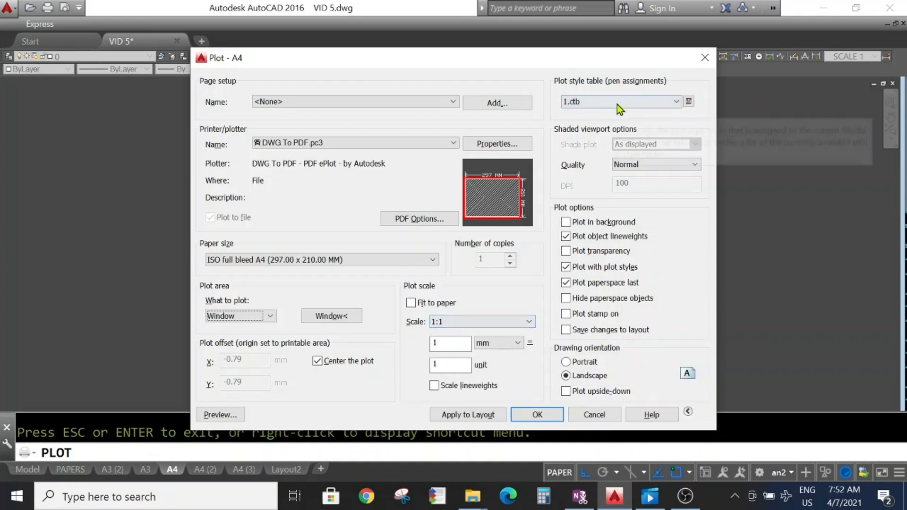
pyautogui.click(592, 103)
pyautogui.click(587, 116)
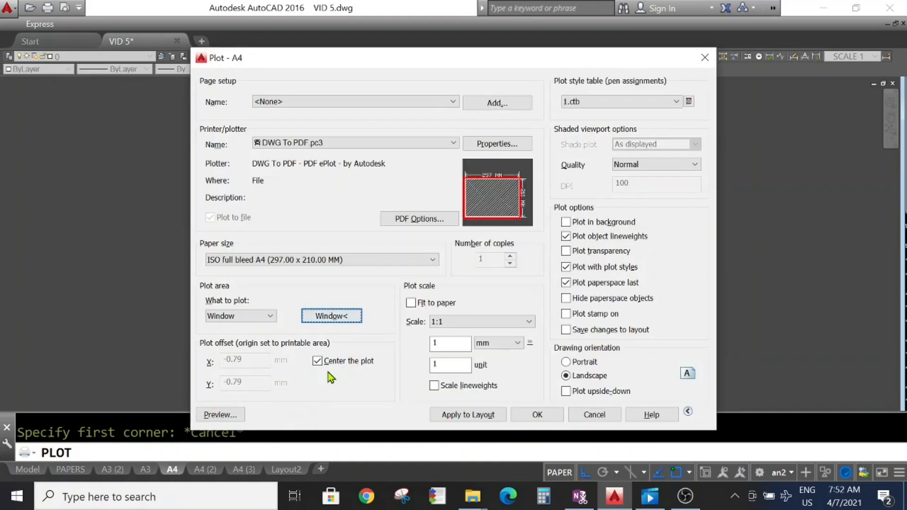
# Step: Define the plot window from the lower-left to the upper-right corner of the outer A4 sheet frame
pyautogui.click(326, 321)
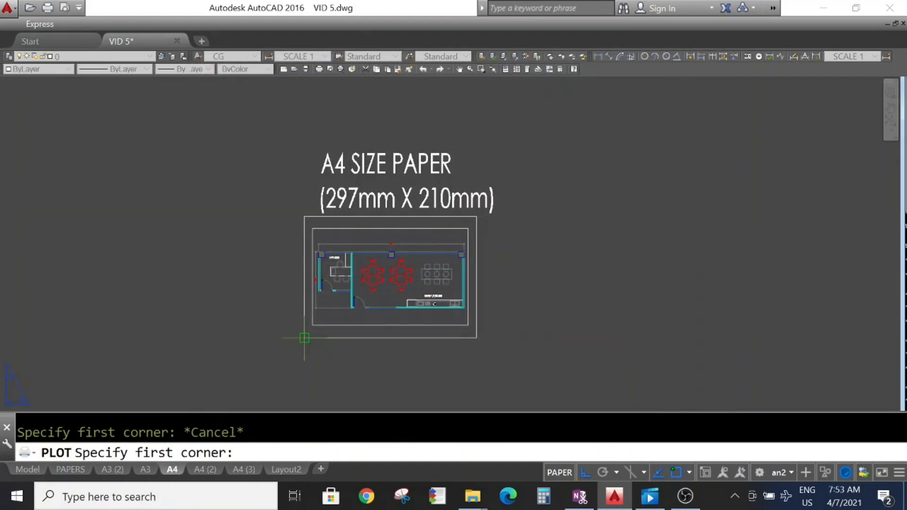
pyautogui.click(304, 338)
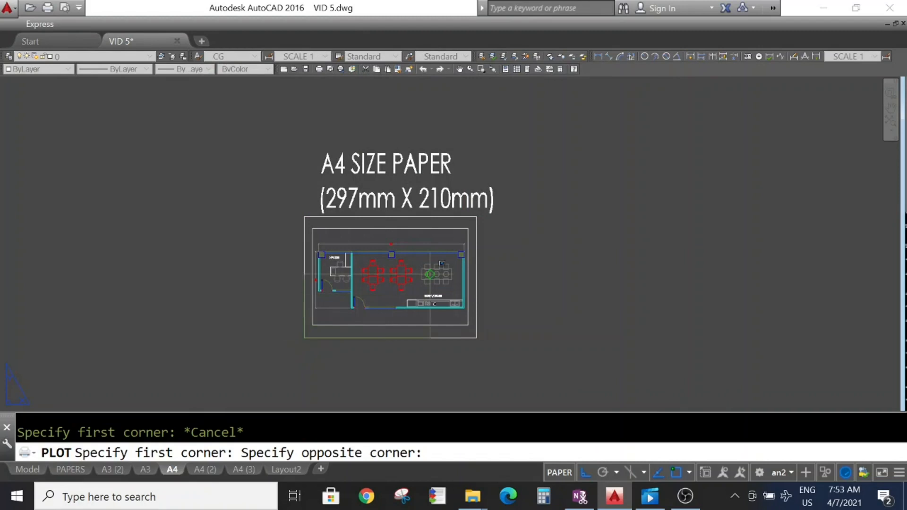
pyautogui.click(476, 217)
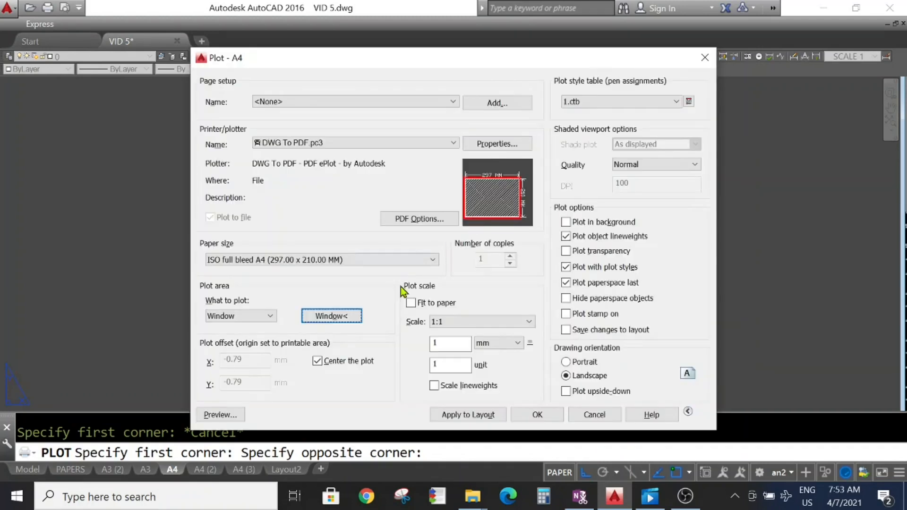
# Step: Preview the A4 layout and start its PDF plot from the preview, closing the plot file dialog
pyautogui.click(225, 419)
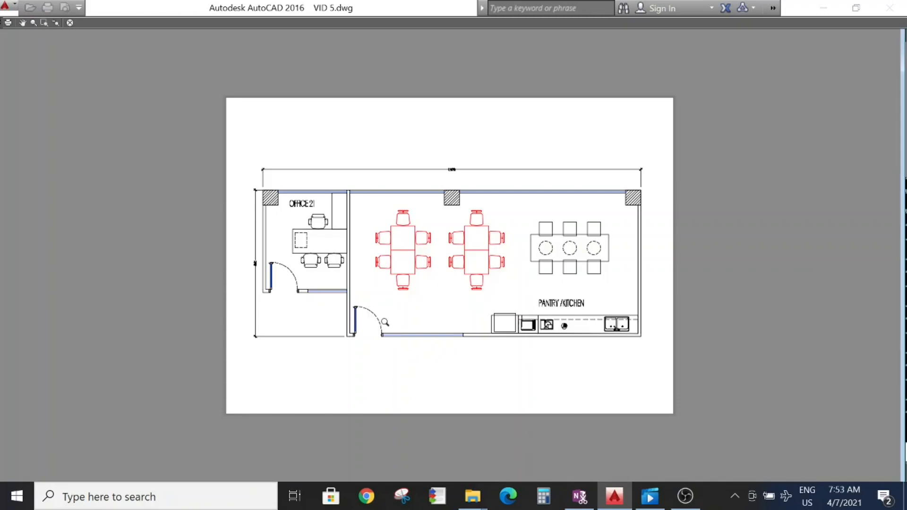
pyautogui.rightClick(370, 249)
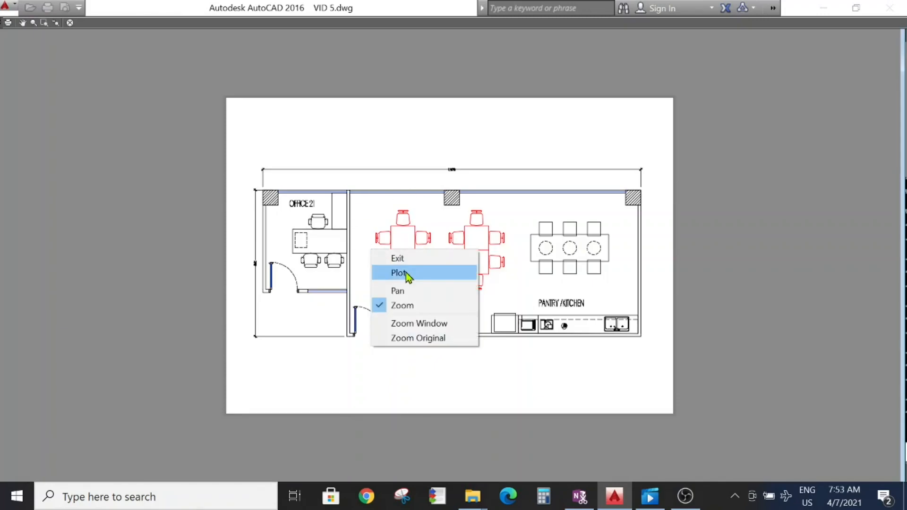
pyautogui.click(406, 274)
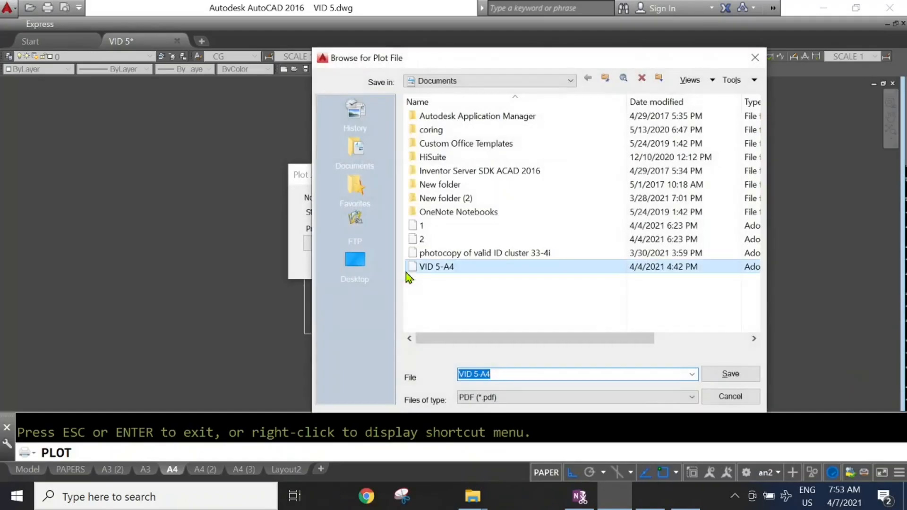
pyautogui.click(731, 397)
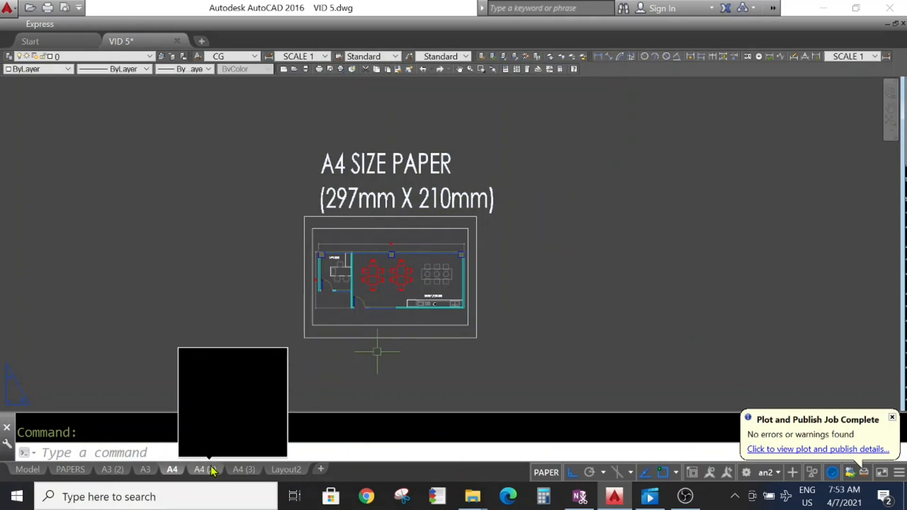
# Step: Preview the A4 (2) layout with the <Previous plot> page setup, and leave the preview without plotting
pyautogui.click(207, 471)
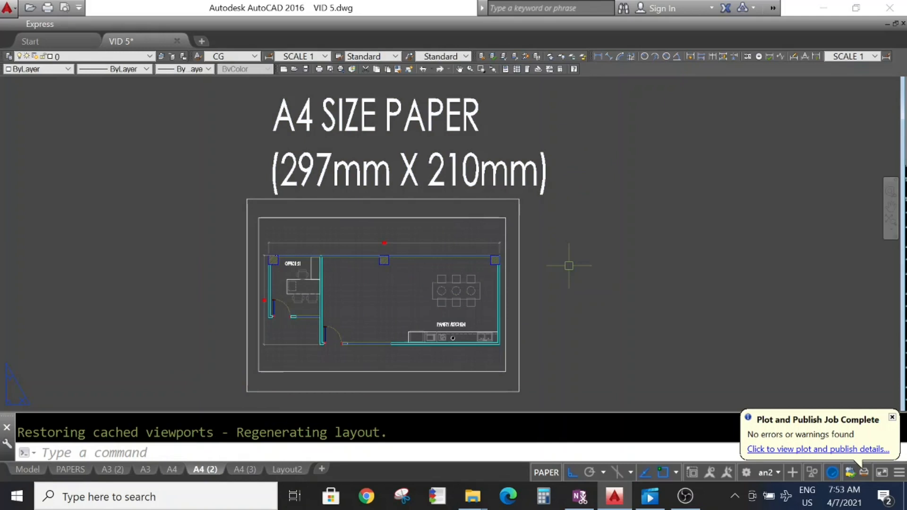
pyautogui.hotkey('ctrl', 'p')
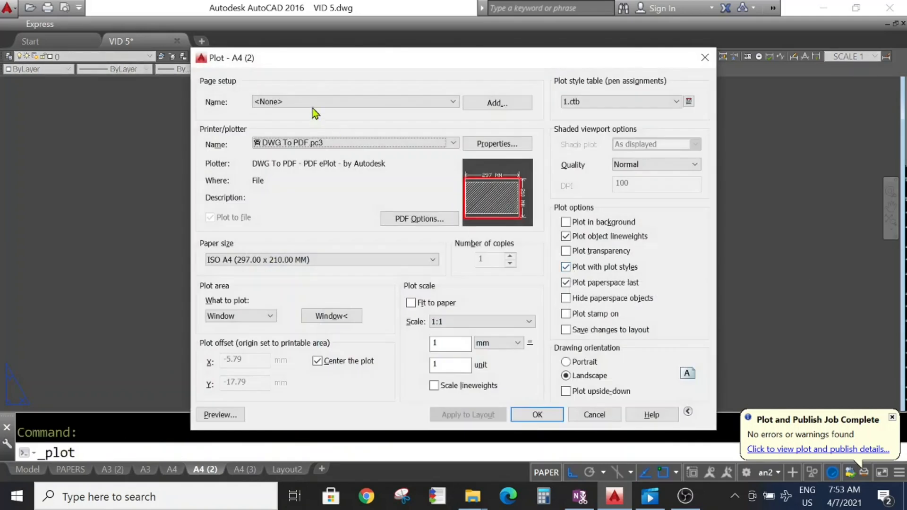
pyautogui.click(311, 104)
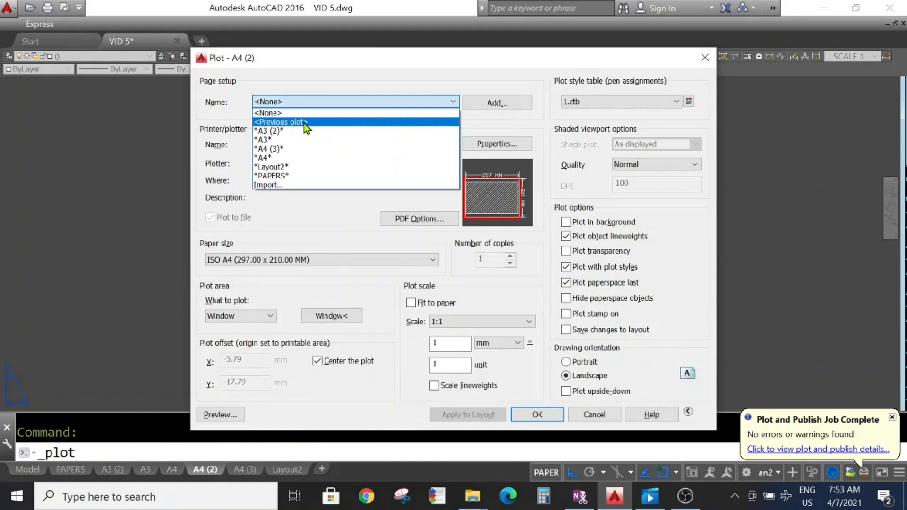
pyautogui.click(305, 123)
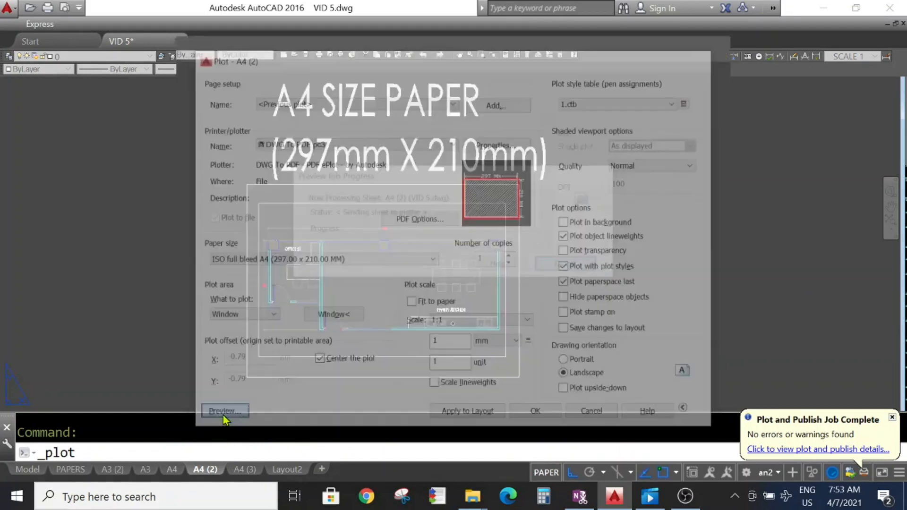
pyautogui.click(222, 416)
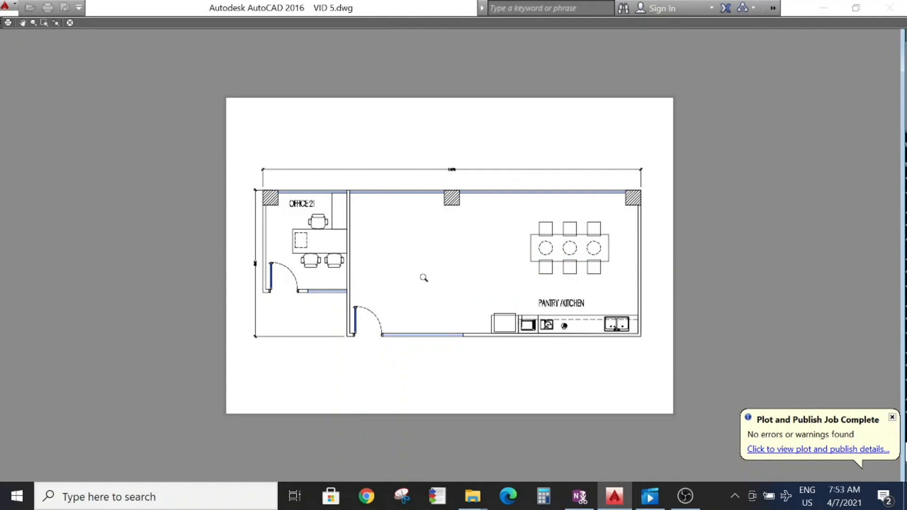
pyautogui.rightClick(433, 250)
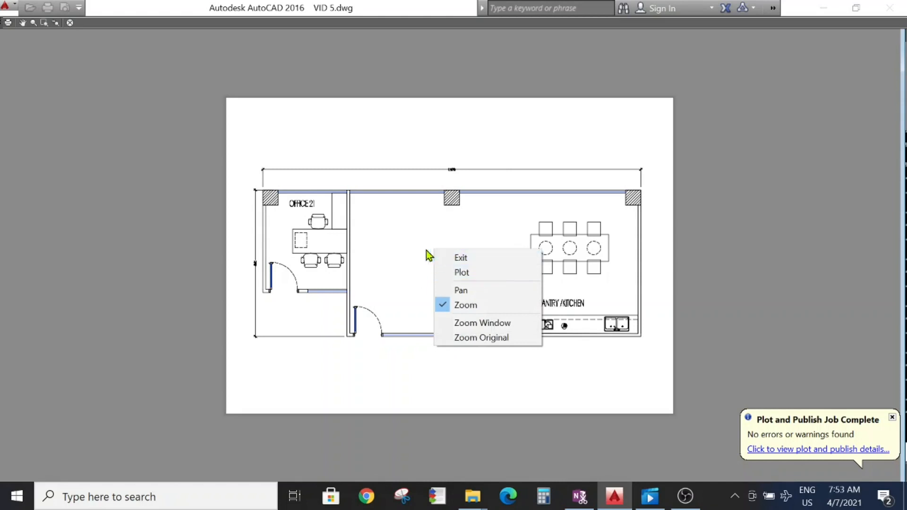
pyautogui.click(405, 234)
pyautogui.press('Escape')
pyautogui.press('Escape')
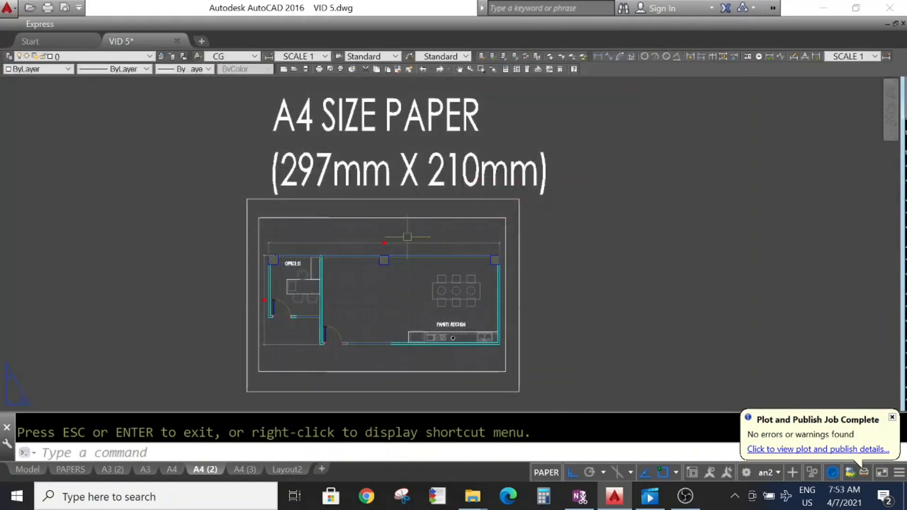
# Step: On the A4 (3) layout, draw a circle centred at 0,0 to mark the origin
pyautogui.click(244, 469)
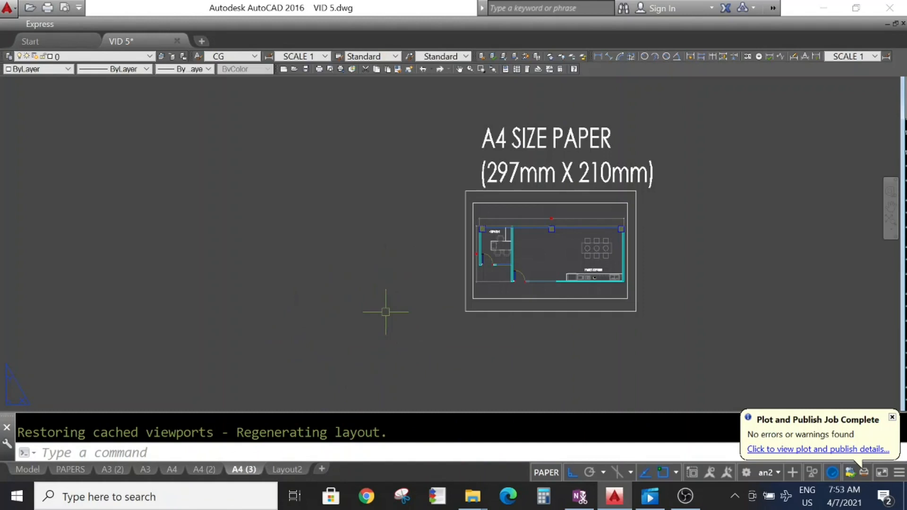
pyautogui.write('c')
pyautogui.press('Return')
pyautogui.write('0')
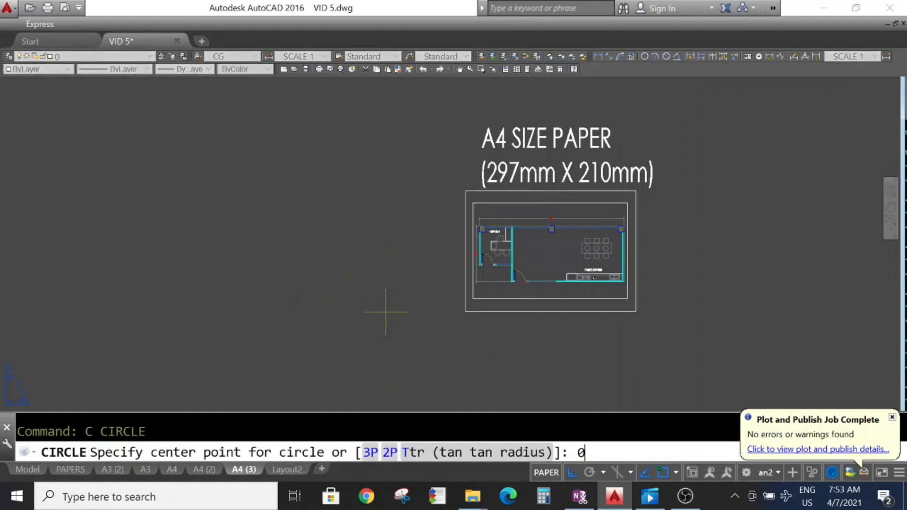
pyautogui.write(',0')
pyautogui.press('Return')
pyautogui.click(384, 353)
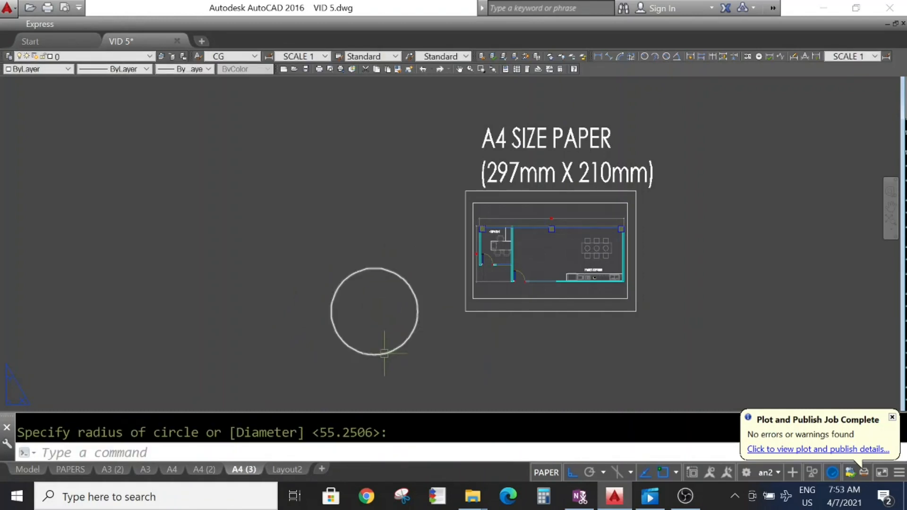
# Step: Preview the A4 (3) layout with the <Previous plot> page setup to check the off-origin sheet, and return to the layout
pyautogui.hotkey('ctrl', 'p')
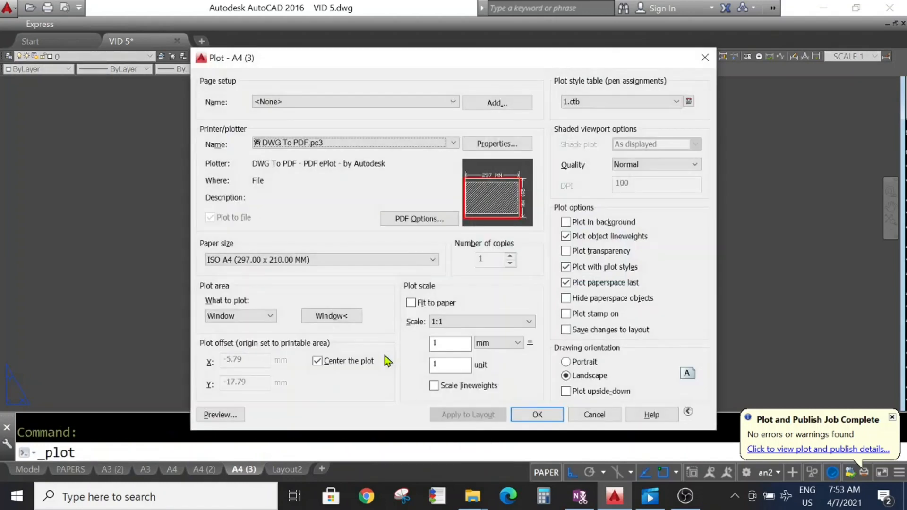
pyautogui.click(341, 101)
pyautogui.click(314, 122)
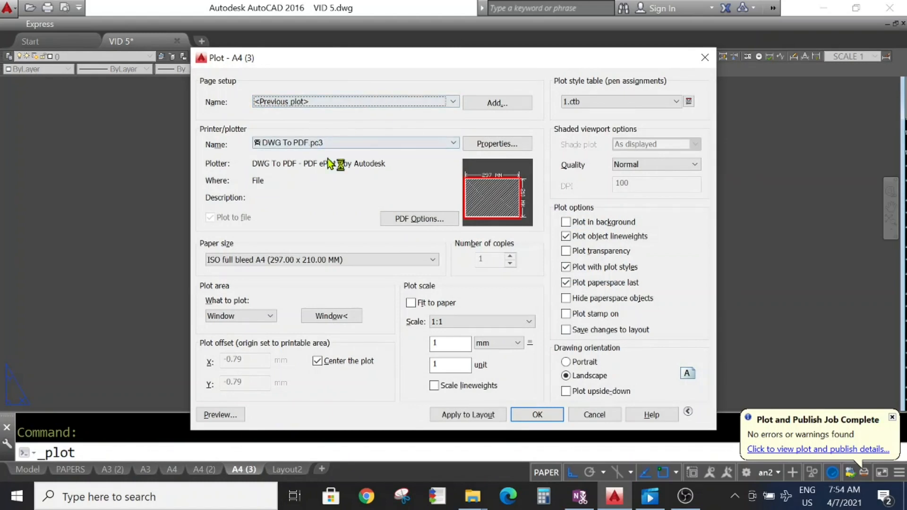
pyautogui.click(214, 420)
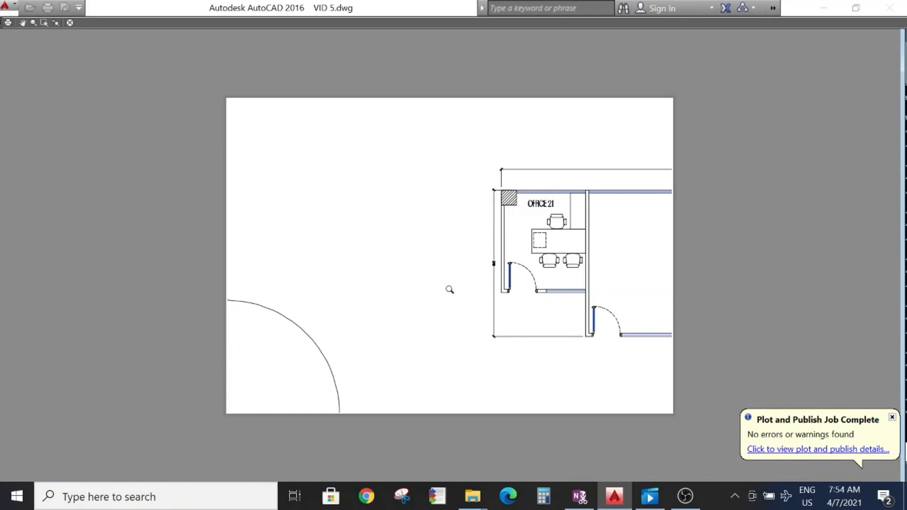
pyautogui.press('Escape')
pyautogui.press('Escape')
# Step: Move the A4 sheet frames and title text so the outer frame's lower-left corner sits at 0,0
pyautogui.click(730, 102)
pyautogui.click(475, 325)
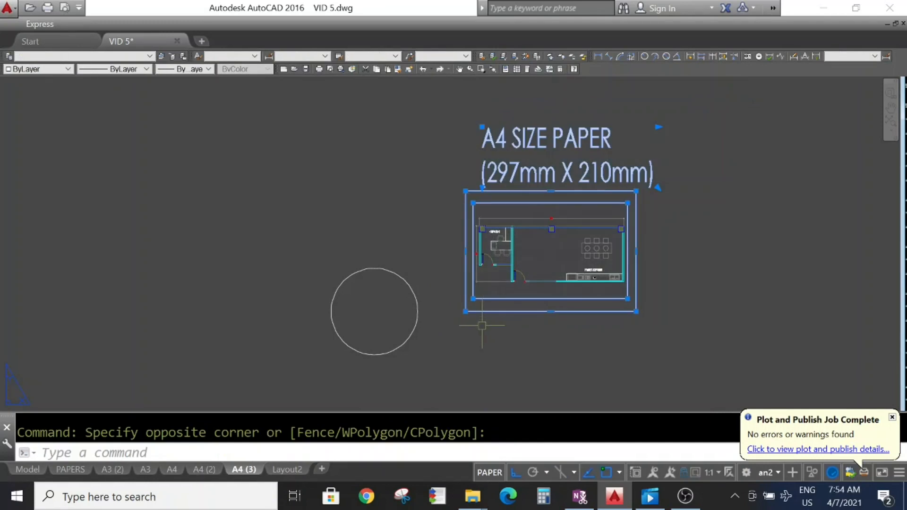
pyautogui.write('m')
pyautogui.press('Return')
pyautogui.click(466, 311)
pyautogui.write('0,')
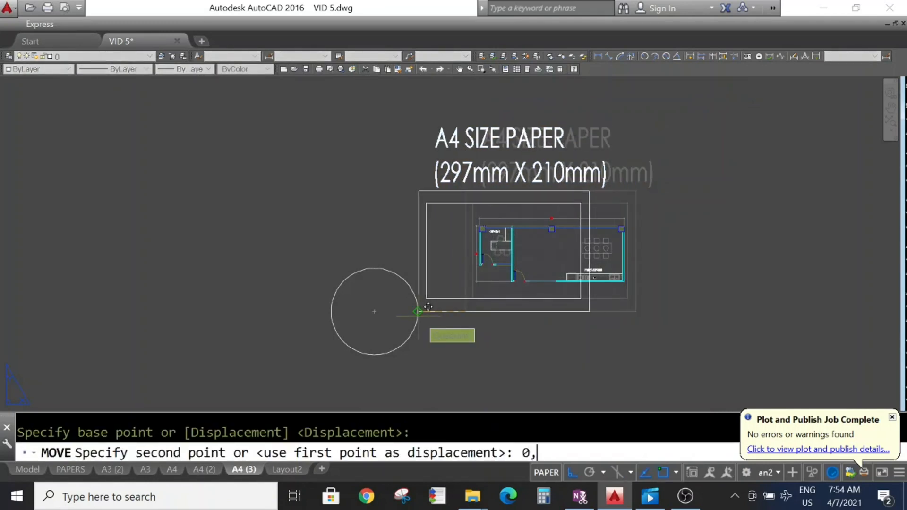
pyautogui.write('0')
pyautogui.press('Return')
# Step: Erase the circle marking the origin on the A4 (3) layout
pyautogui.click(429, 324)
pyautogui.click(369, 348)
pyautogui.write('E')
pyautogui.press('Return')
# Step: Preview the realigned A4 (3) layout using the <Previous plot> page setup
pyautogui.hotkey('ctrl', 'p')
pyautogui.click(329, 102)
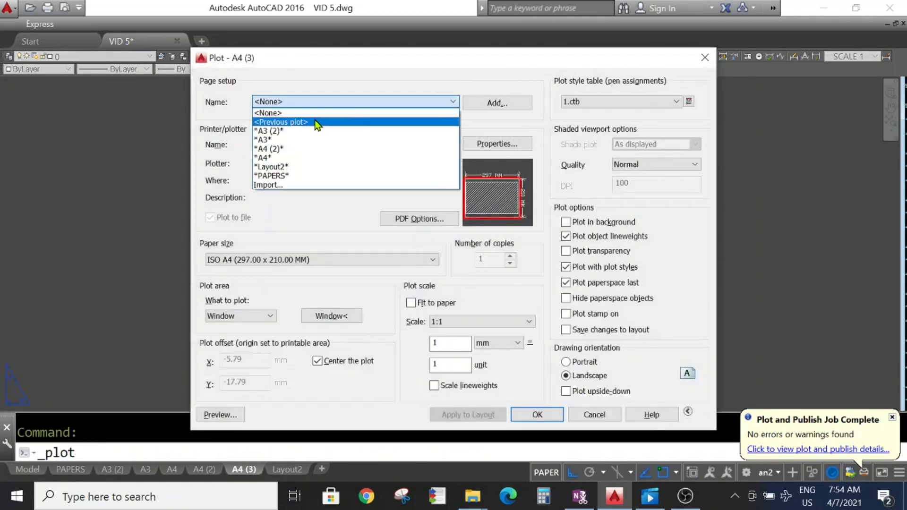
pyautogui.click(315, 122)
pyautogui.click(223, 415)
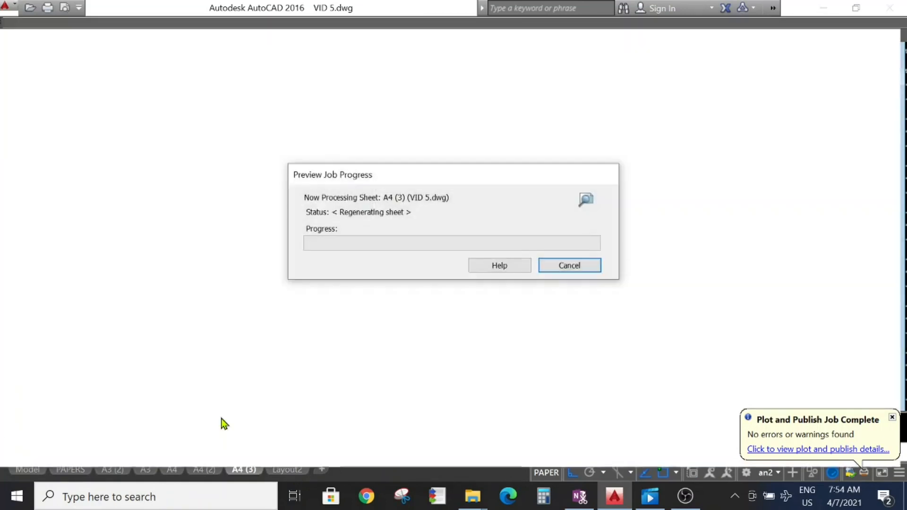
pyautogui.rightClick(424, 287)
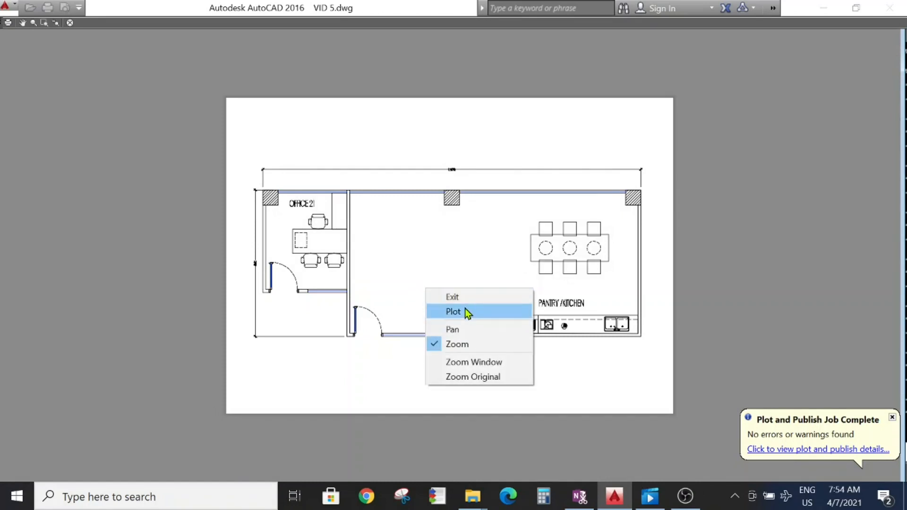
pyautogui.click(405, 279)
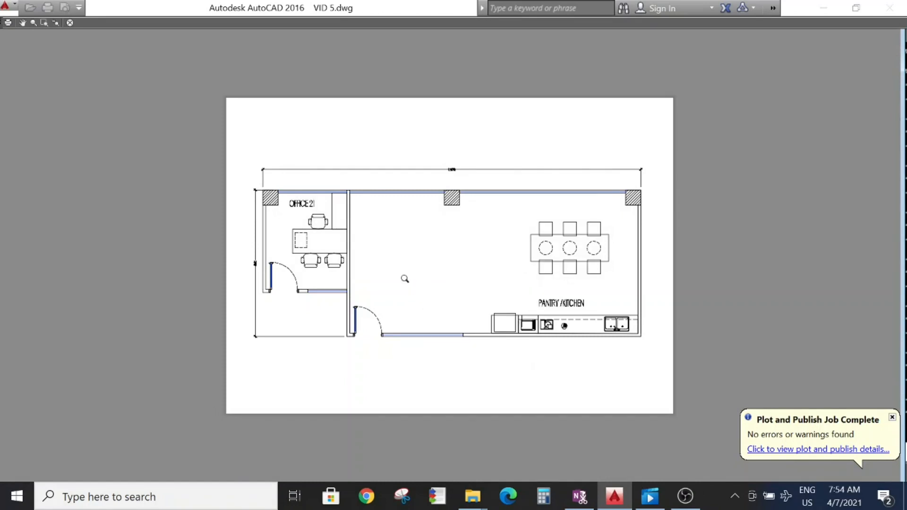
# Step: Close the plot preview and check the available page setup names for the A4 (3) layout without plotting
pyautogui.press('Escape')
pyautogui.press('Escape')
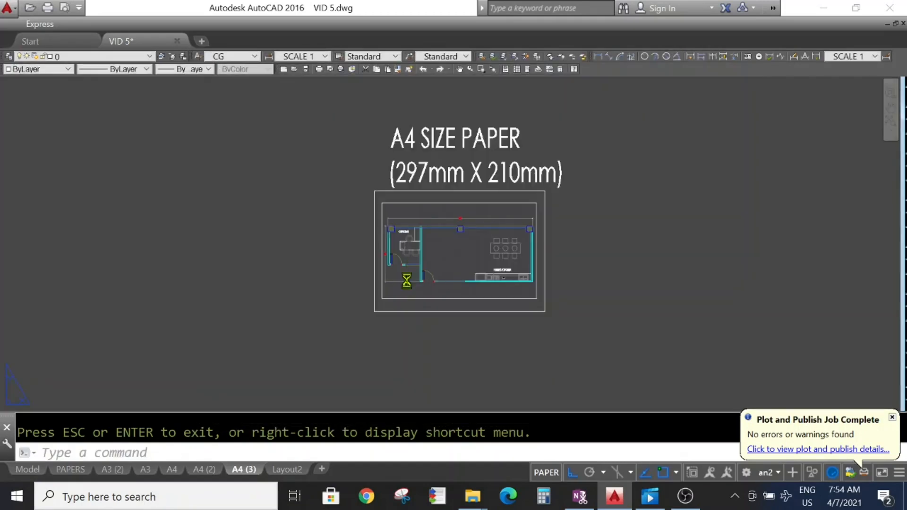
pyautogui.hotkey('ctrl', 'p')
pyautogui.click(367, 100)
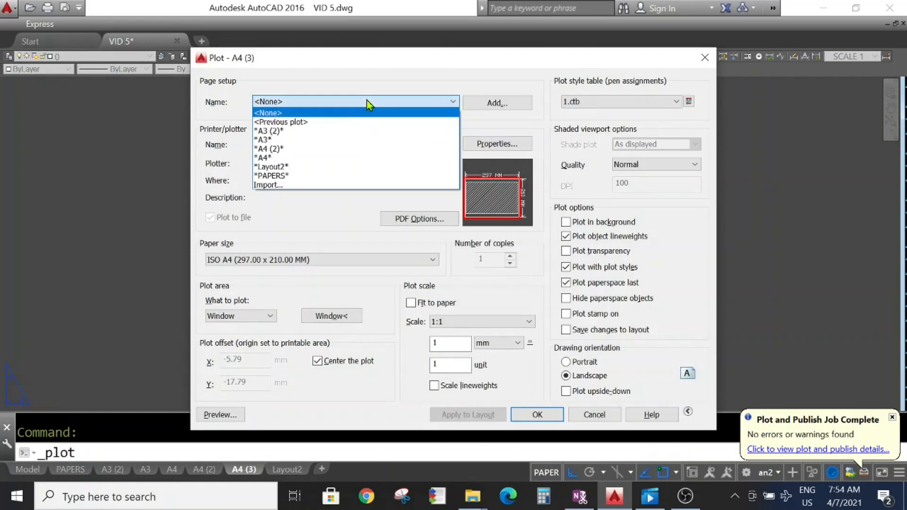
pyautogui.click(365, 111)
pyautogui.press('Escape')
pyautogui.write('P')
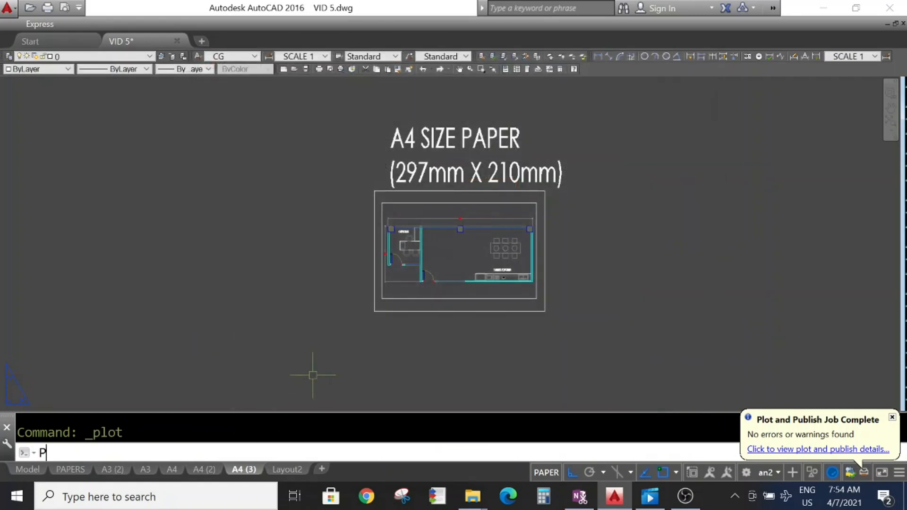
# Step: Load the <Previous plot> page setup in the A4 (3) layout's Plot dialog to review its settings, and cancel without plotting
pyautogui.hotkey('ctrl', 'p')
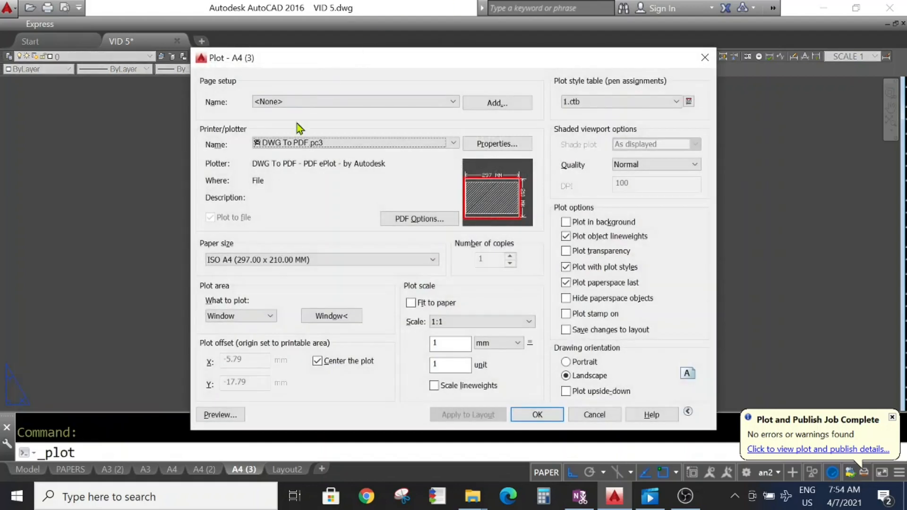
pyautogui.click(308, 103)
pyautogui.click(327, 70)
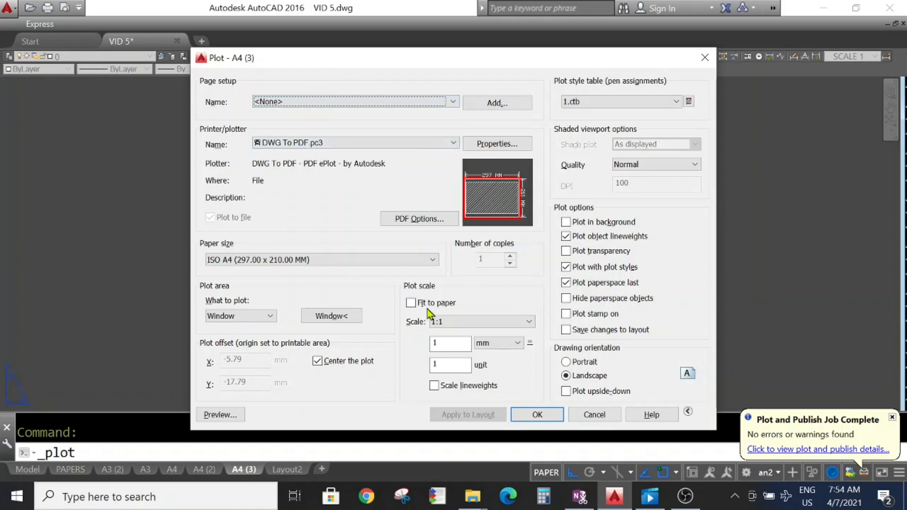
pyautogui.click(327, 101)
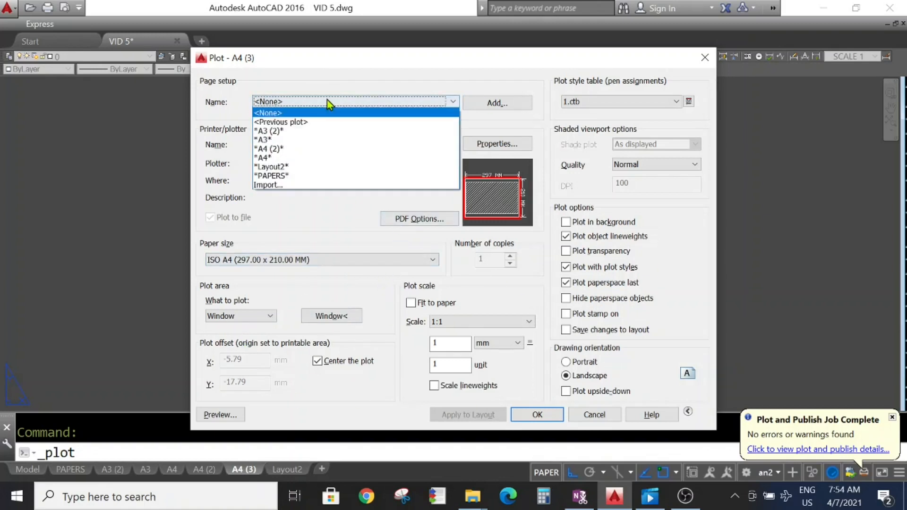
pyautogui.click(313, 122)
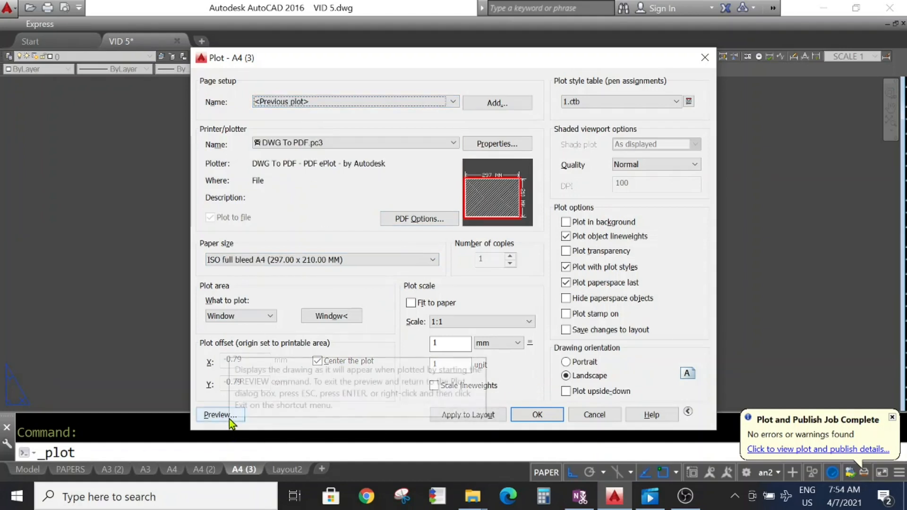
pyautogui.click(617, 419)
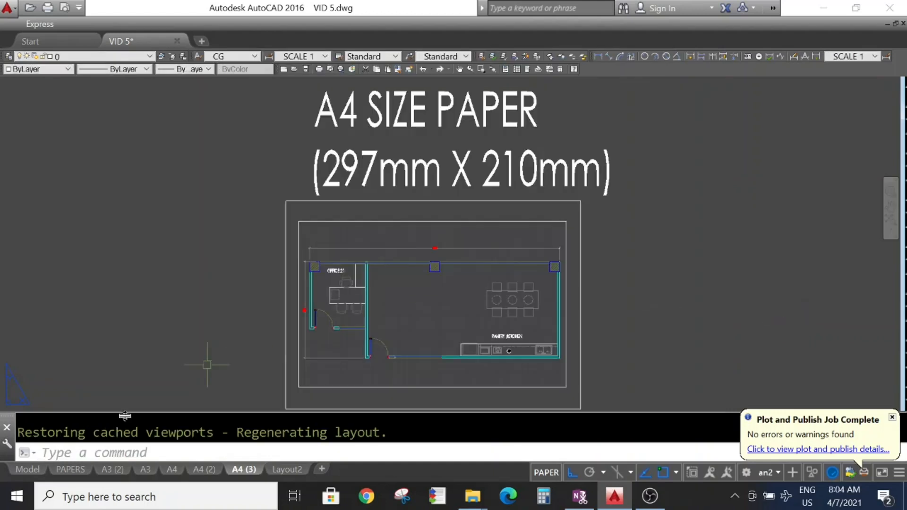
# Step: Switch to the A3 layout
pyautogui.click(145, 469)
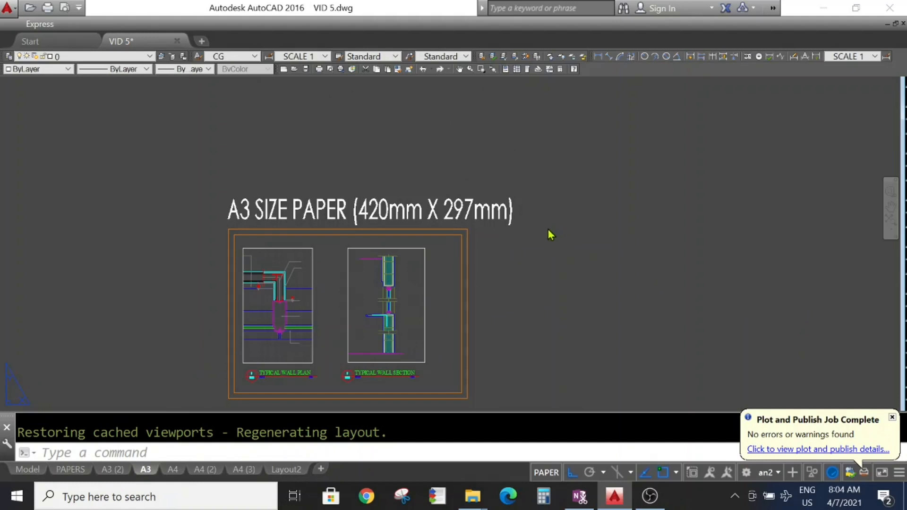
pyautogui.click(550, 235)
pyautogui.write('CP')
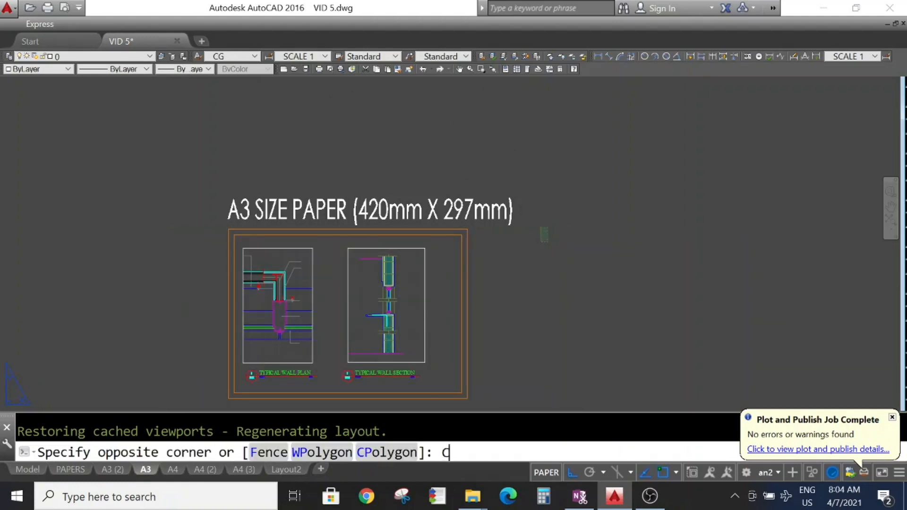
pyautogui.press('space')
pyautogui.write('0,0')
pyautogui.press('Return')
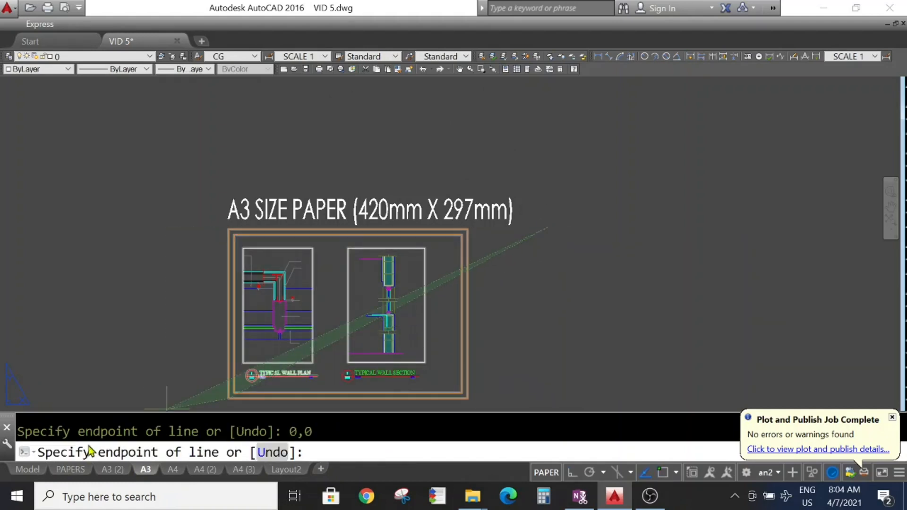
pyautogui.press('Escape')
# Step: Draw a temporary circle centred at 0,0 to check the A3 frame's lower-left corner, and erase it
pyautogui.moveTo(609, 221); pyautogui.dragTo(616, 175, button='middle')
pyautogui.write('c')
pyautogui.press('space')
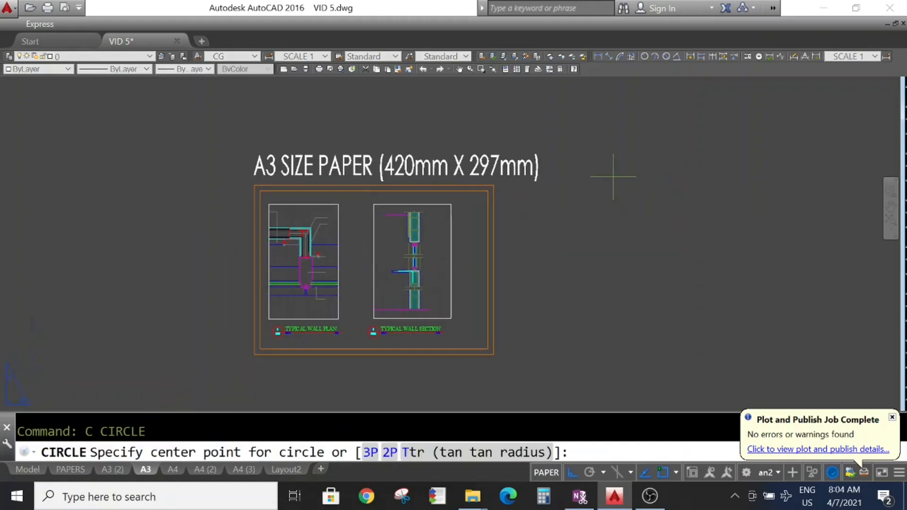
pyautogui.write('0,0')
pyautogui.press('Return')
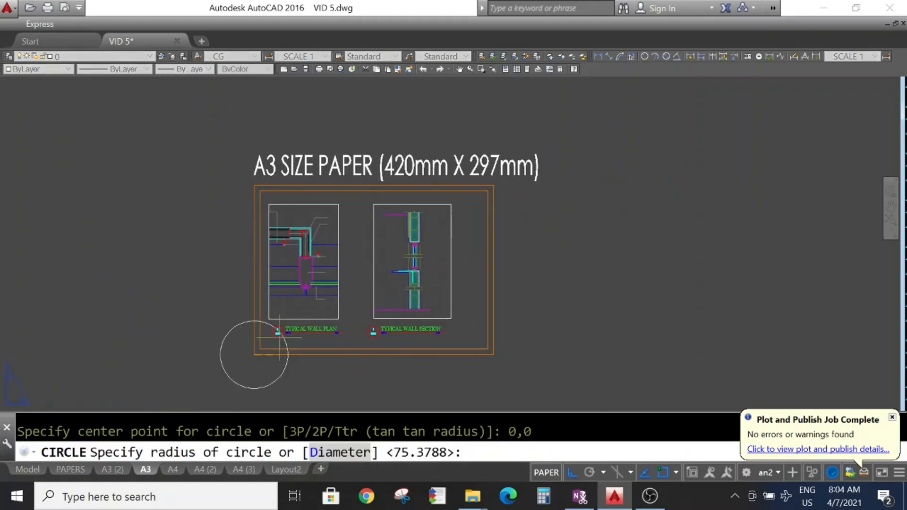
pyautogui.click(264, 383)
pyautogui.click(293, 371)
pyautogui.click(242, 381)
pyautogui.write('e')
pyautogui.press('space')
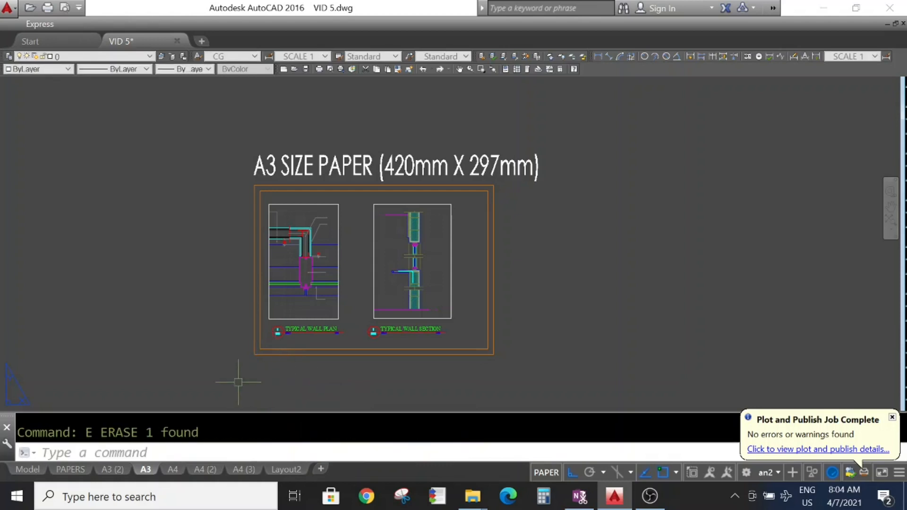
# Step: Load the <Previous plot> page setup for plotting the A3 layout and set the paper size to ISO full bleed A3 (420.00 x 297.00 MM)
pyautogui.hotkey('ctrl', 'p')
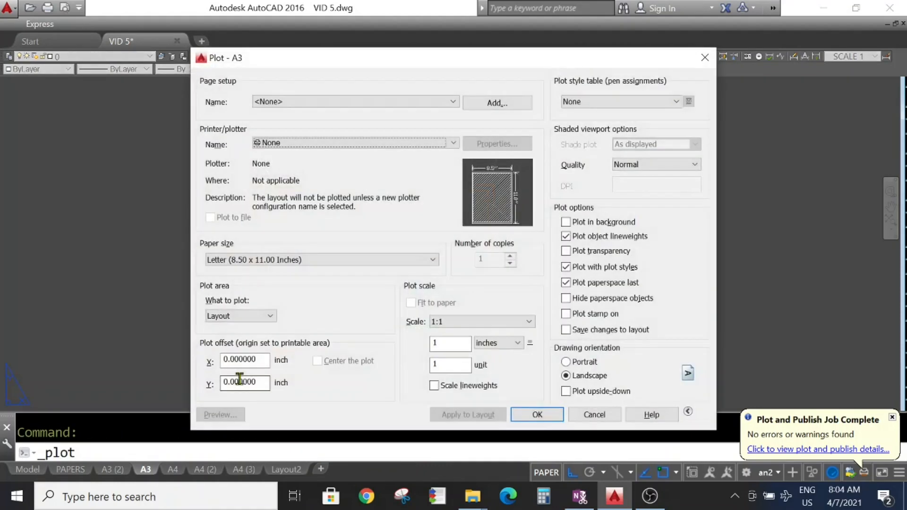
pyautogui.click(354, 102)
pyautogui.click(331, 123)
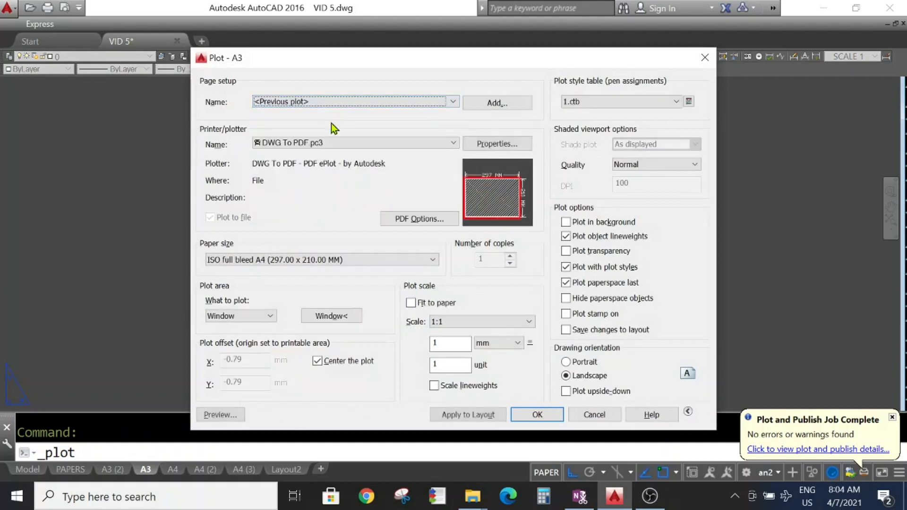
pyautogui.click(336, 102)
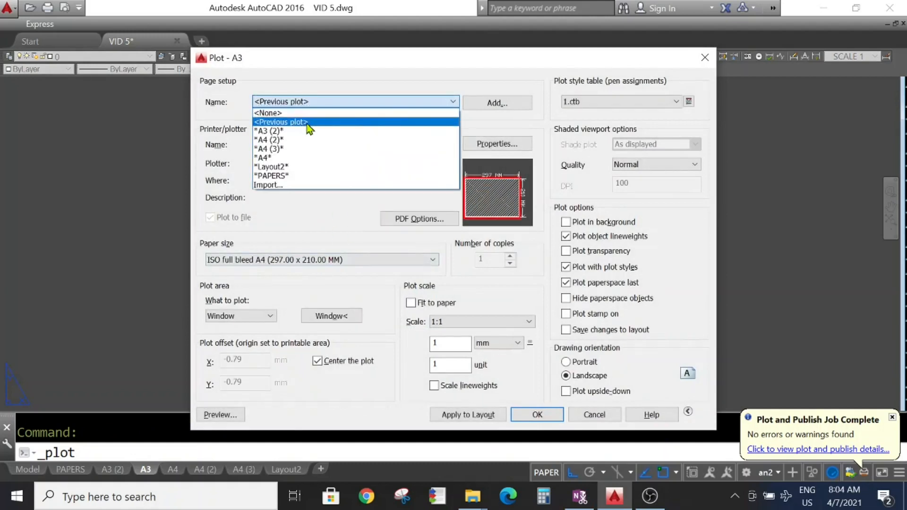
pyautogui.click(313, 123)
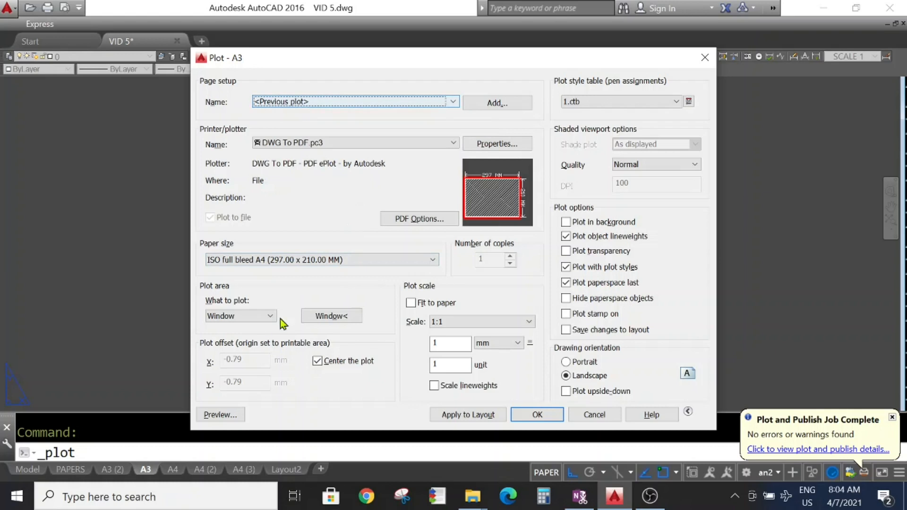
pyautogui.click(292, 264)
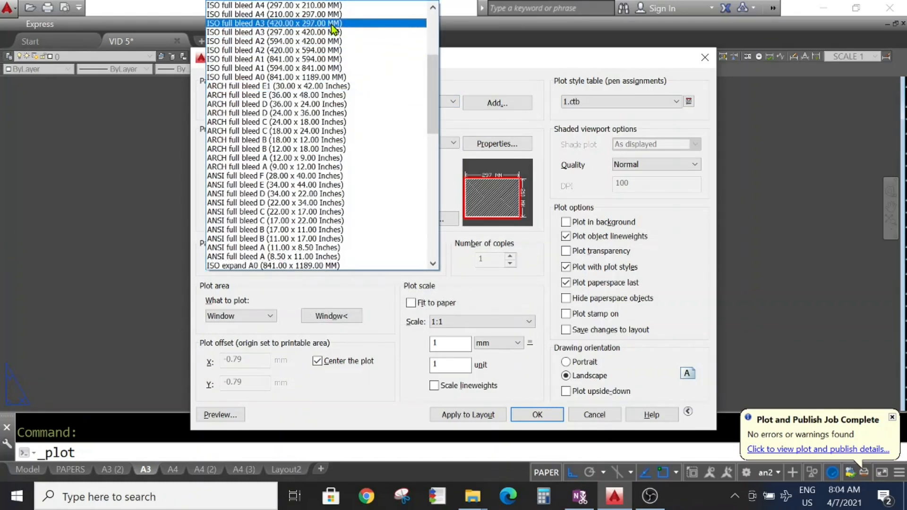
pyautogui.click(266, 24)
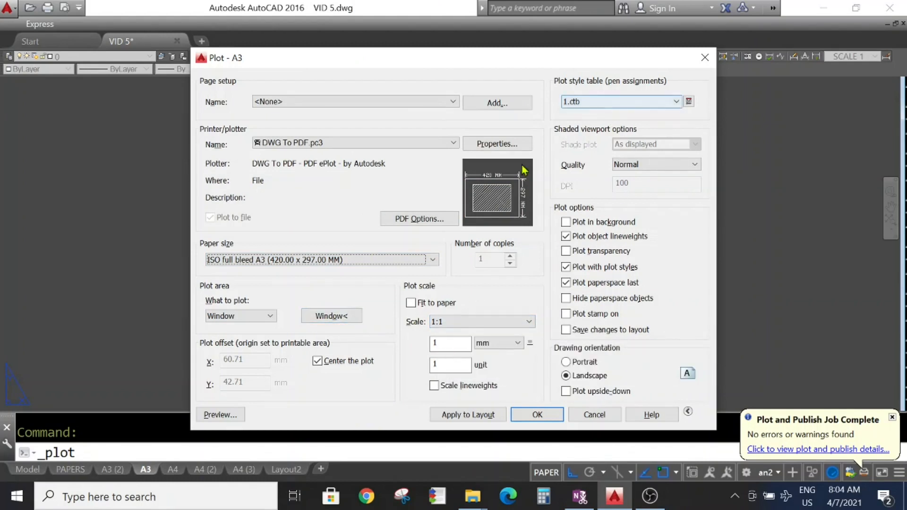
# Step: Define the plot window around the A3 sheet's outer frame, preview the plot, and return to the layout
pyautogui.click(338, 316)
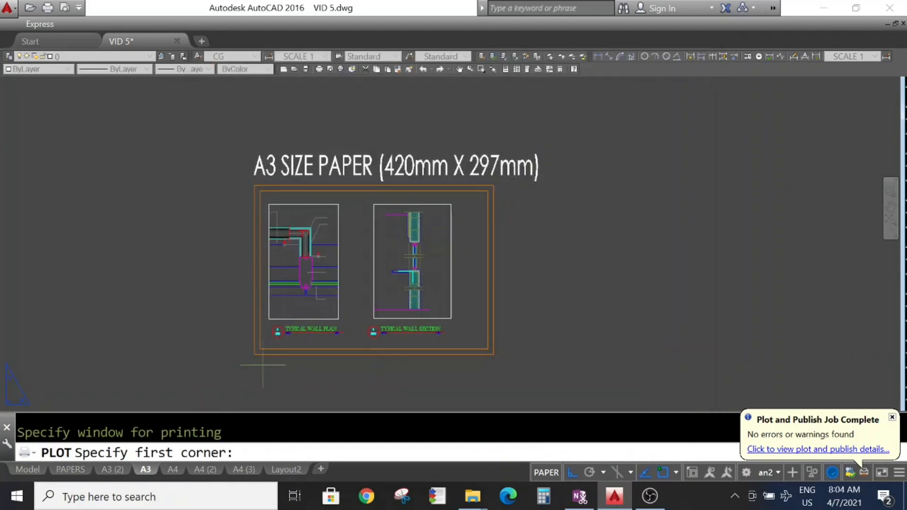
pyautogui.click(254, 355)
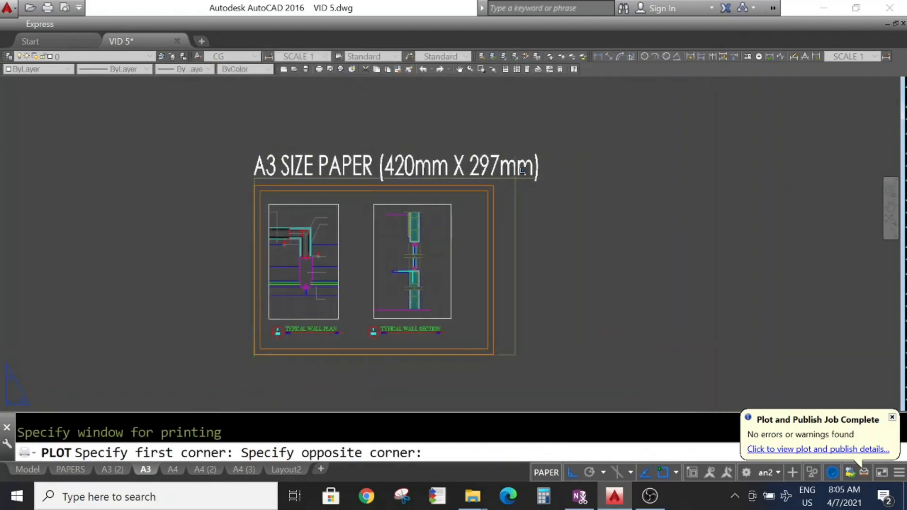
pyautogui.click(501, 178)
pyautogui.click(220, 414)
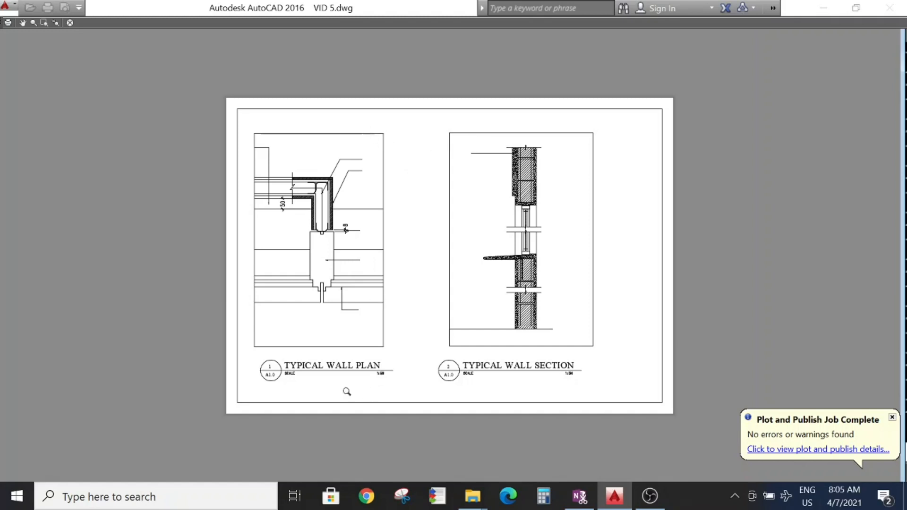
pyautogui.press('Escape')
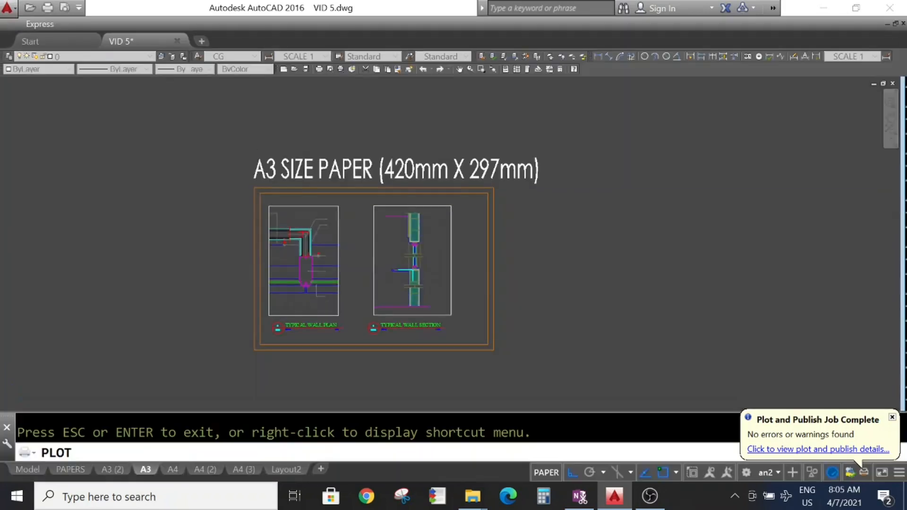
pyautogui.press('Escape')
# Step: Move the wall plan and wall section viewports to the Defpoints layer
pyautogui.click(463, 202)
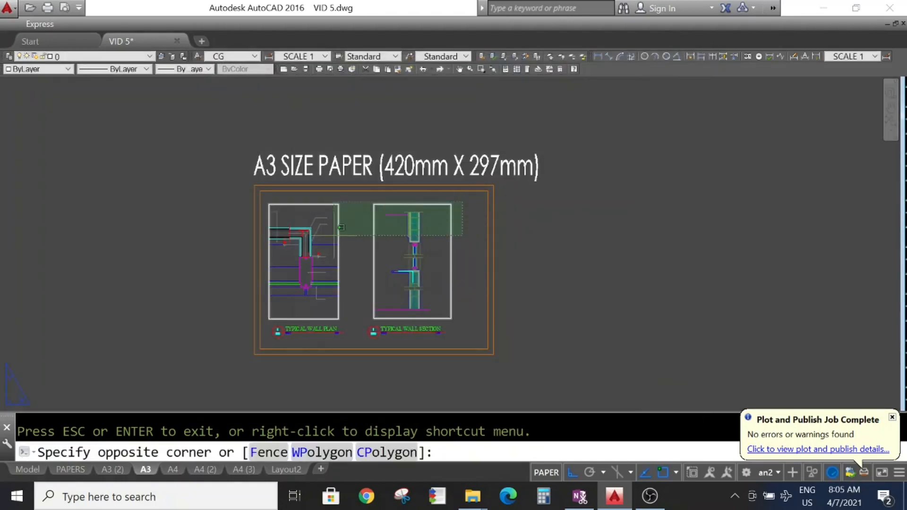
pyautogui.click(266, 321)
pyautogui.click(53, 57)
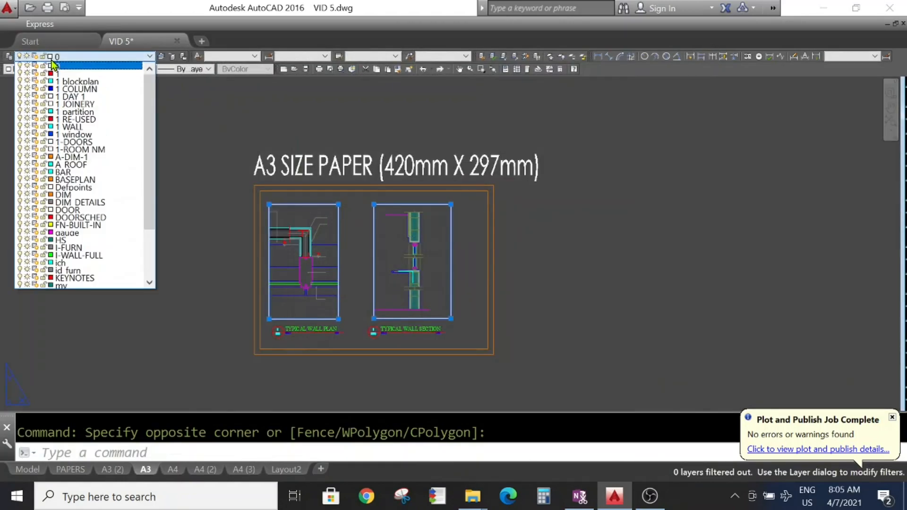
pyautogui.scroll(-3, 71, 118)
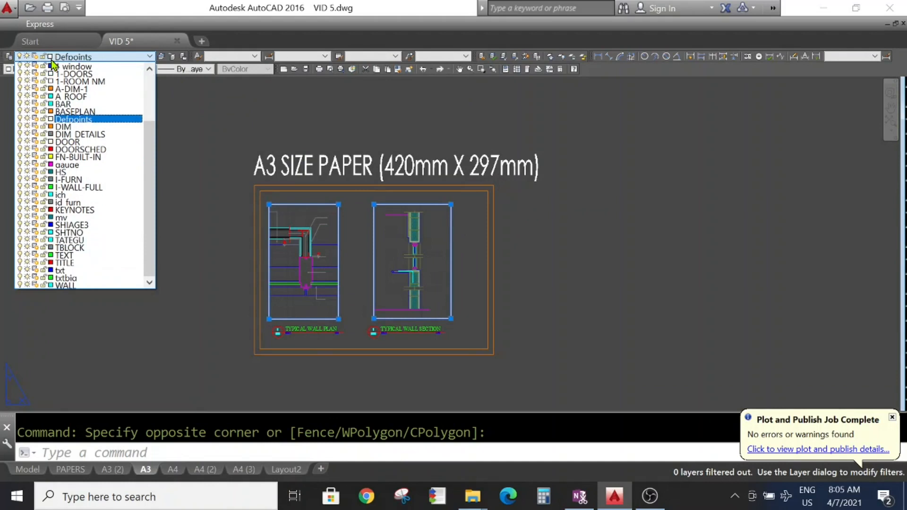
pyautogui.click(81, 119)
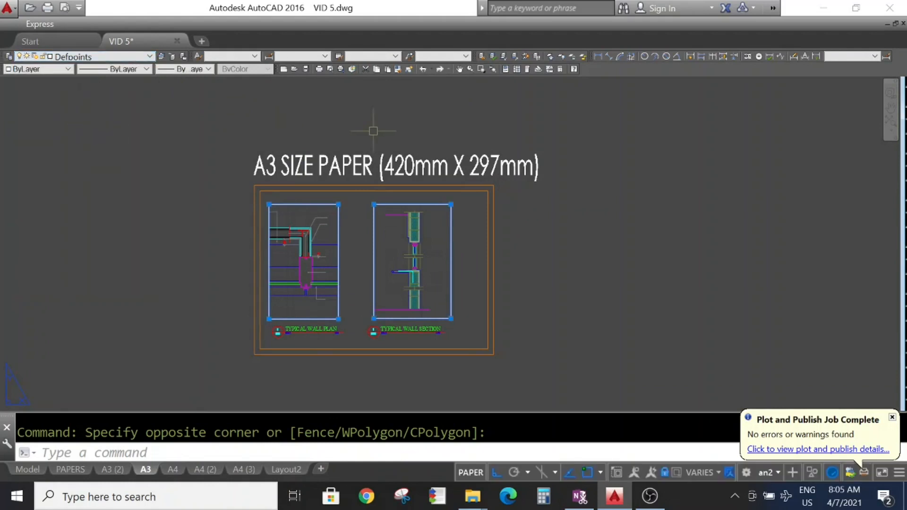
pyautogui.press('Escape')
# Step: Preview the A3 layout with the <Previous plot> page setup and plot it to PDF from the preview
pyautogui.hotkey('ctrl', 'p')
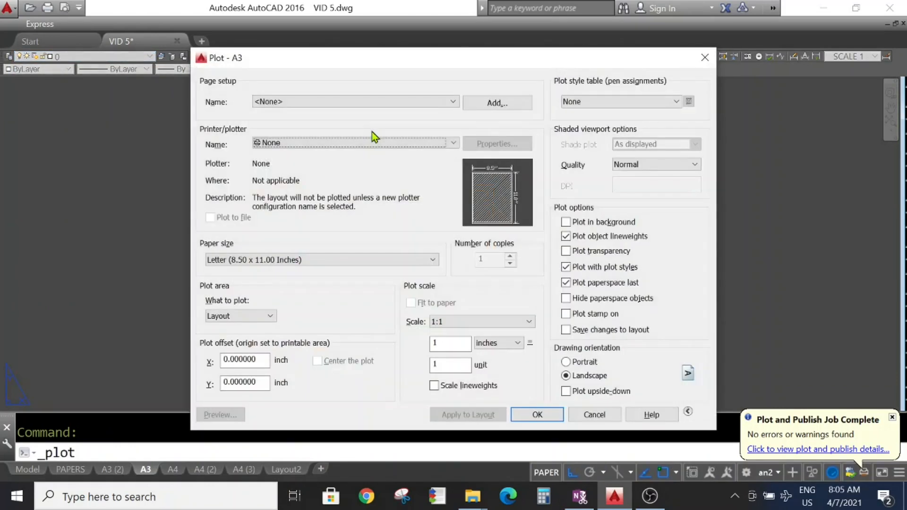
pyautogui.click(352, 101)
pyautogui.click(325, 122)
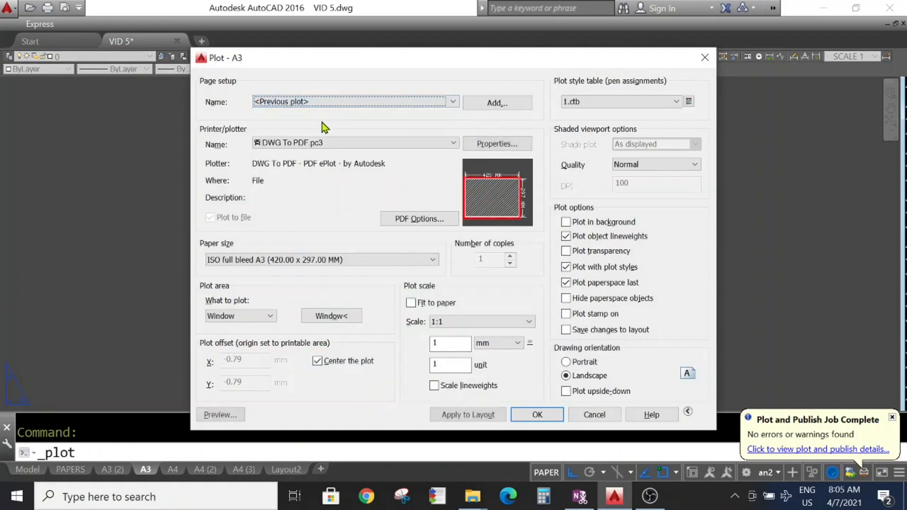
pyautogui.click(219, 416)
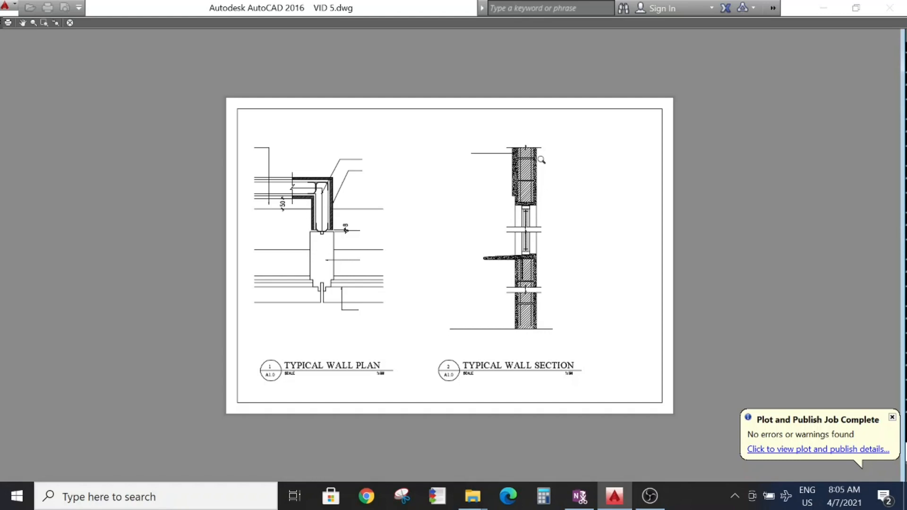
pyautogui.rightClick(406, 237)
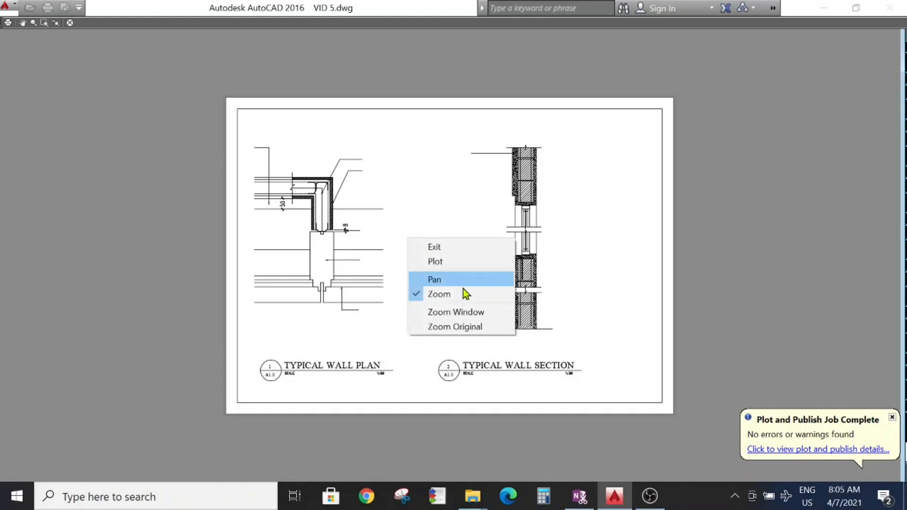
pyautogui.click(464, 261)
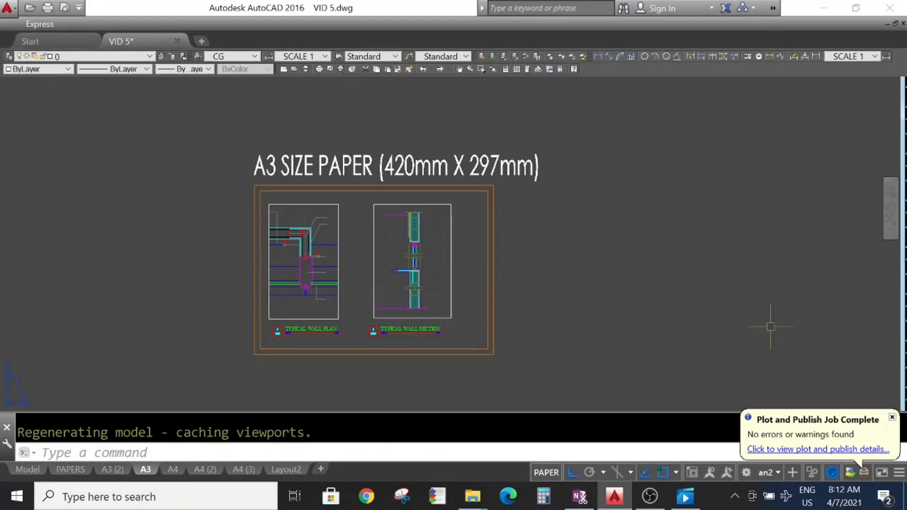
# Step: Open the PAPERS layout and examine the two 24"X36" size sheets with title blocks
pyautogui.click(78, 472)
pyautogui.scroll(-5, 662, 189)
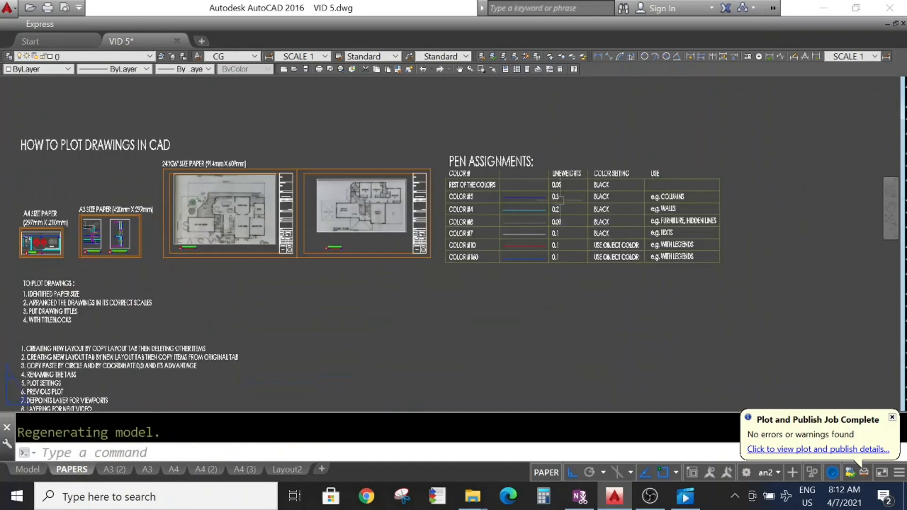
pyautogui.moveTo(364, 236); pyautogui.dragTo(440, 266, button='middle')
pyautogui.scroll(4, 284, 231)
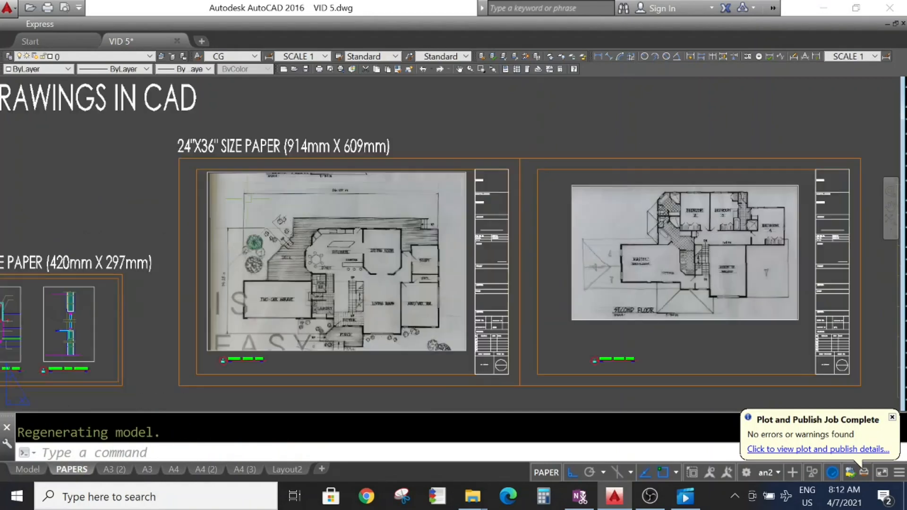